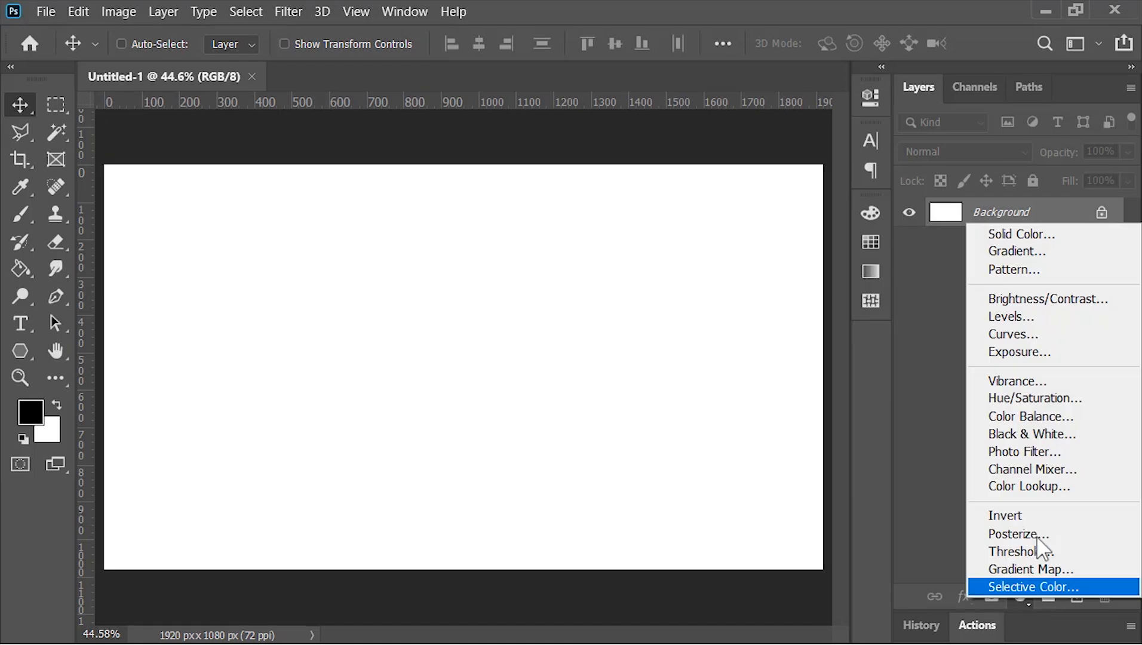
# - Add a Solid Color fill layer in dark navy with hue 216, saturation 80% and brightness 10%
pyautogui.click(1110, 240)
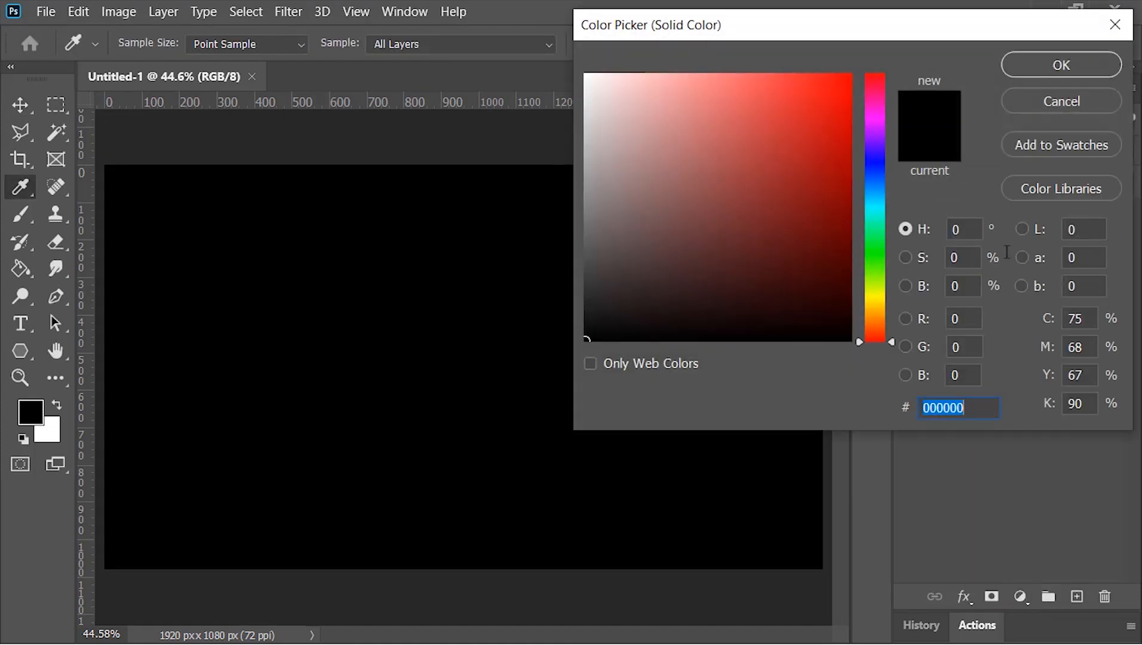
pyautogui.click(779, 293)
pyautogui.moveTo(872, 176); pyautogui.dragTo(871, 181)
pyautogui.click(958, 286)
pyautogui.write('10')
pyautogui.click(958, 257)
pyautogui.write('80')
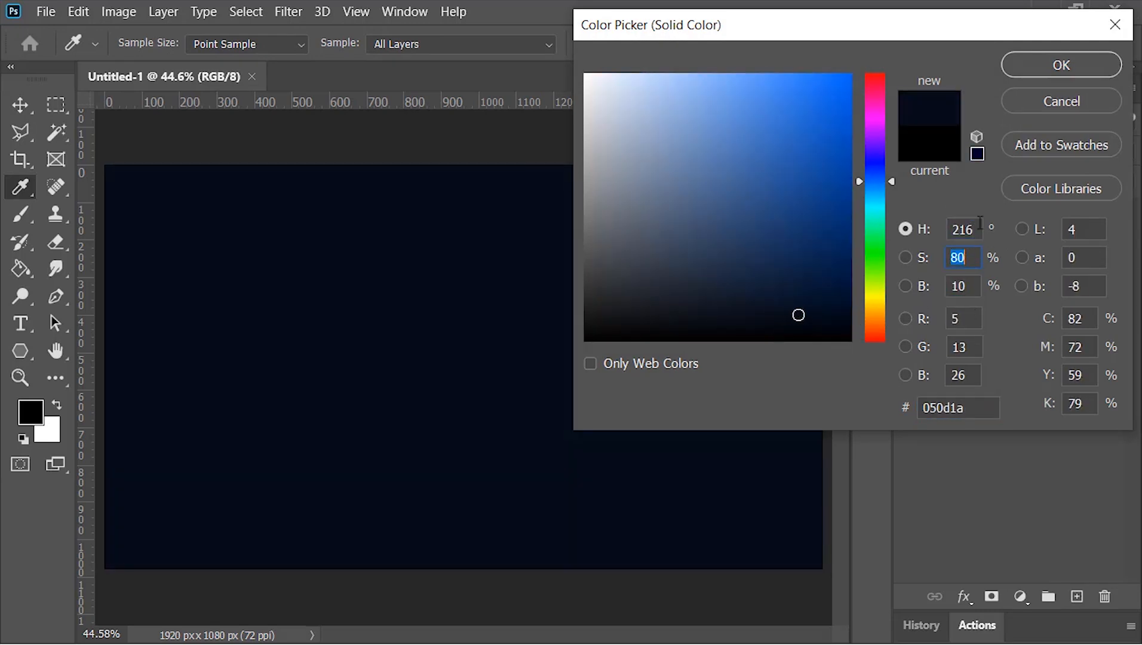
pyautogui.click(1042, 63)
# - Rename the colour fill layer as BG Color and delete the original white Background layer
pyautogui.doubleClick(1043, 212)
pyautogui.write('BG Color')
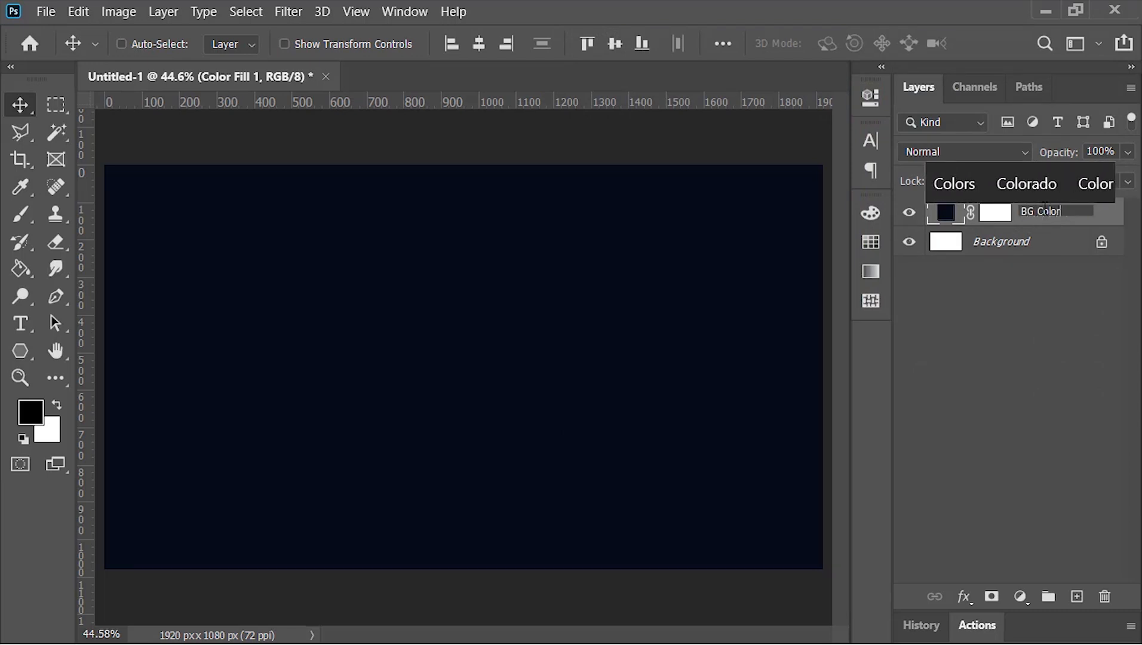
pyautogui.press('Return')
pyautogui.moveTo(1035, 248); pyautogui.dragTo(1104, 595)
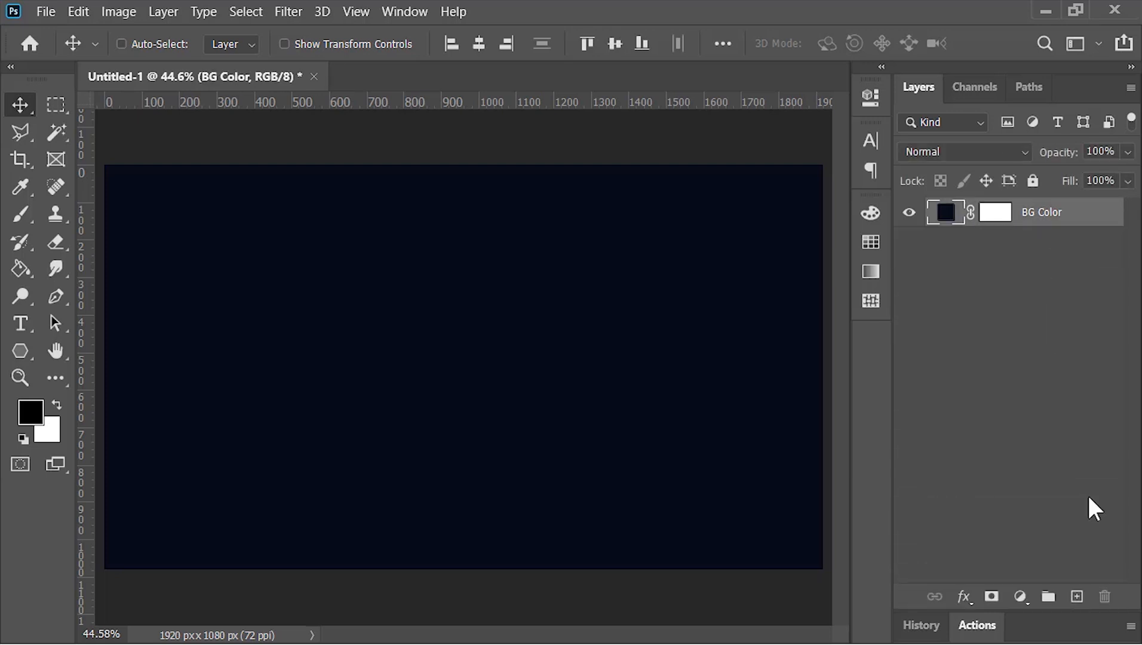
# - Create a layer named Noise above BG Color and fill it with black
pyautogui.click(1076, 596)
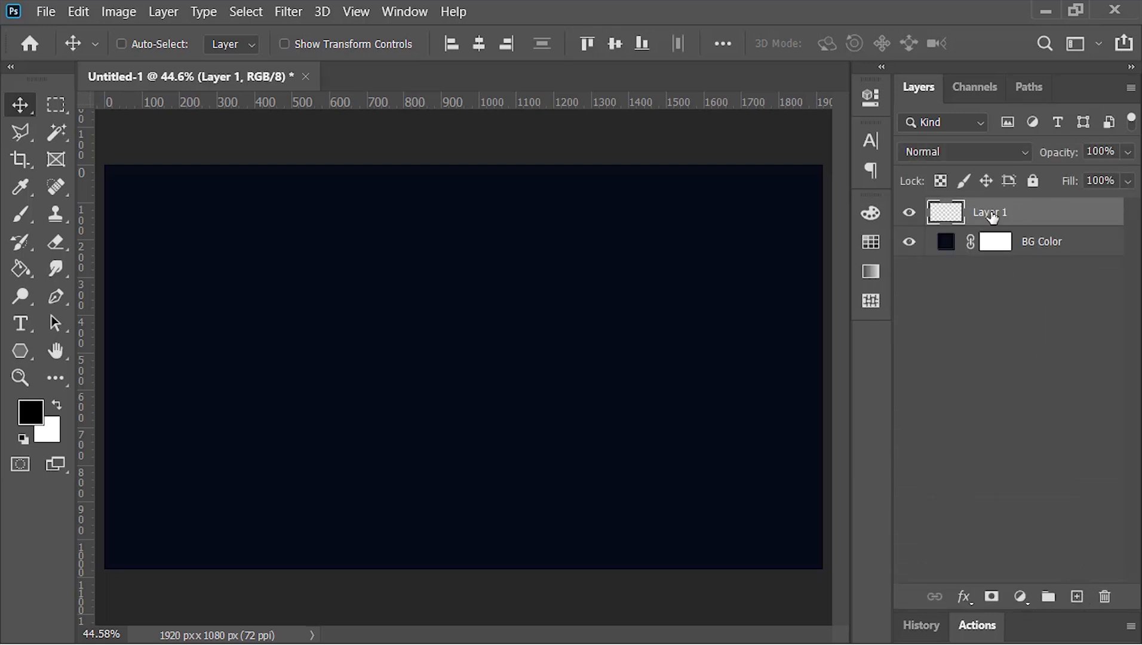
pyautogui.doubleClick(990, 213)
pyautogui.write('Noise')
pyautogui.press('Return')
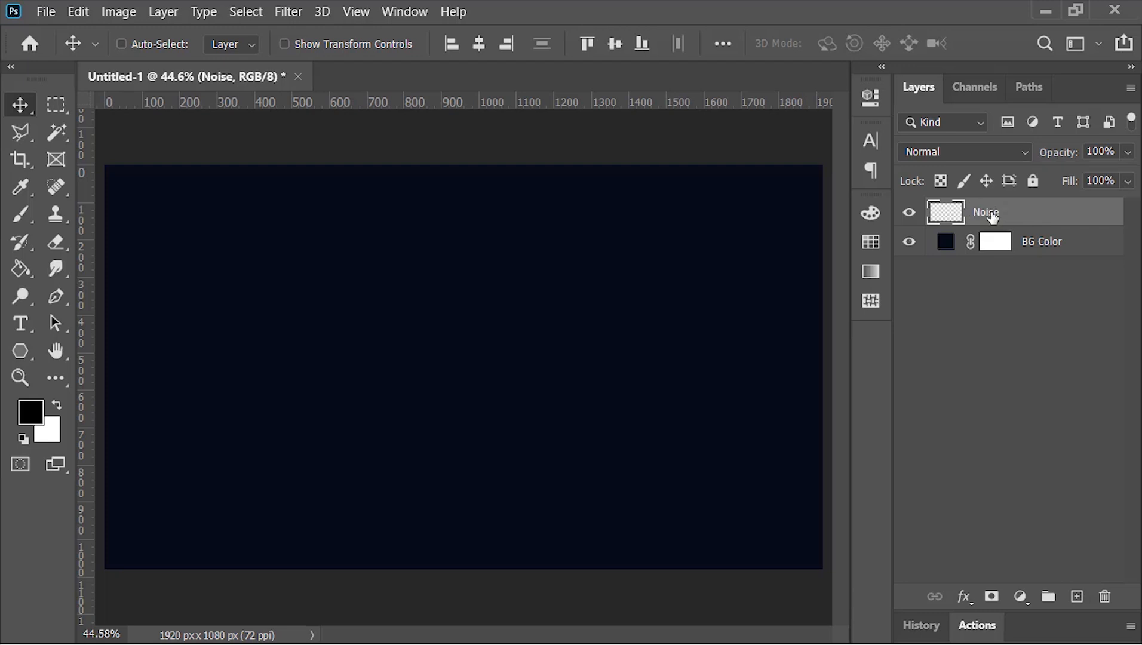
pyautogui.hotkey('alt', 'BackSpace')
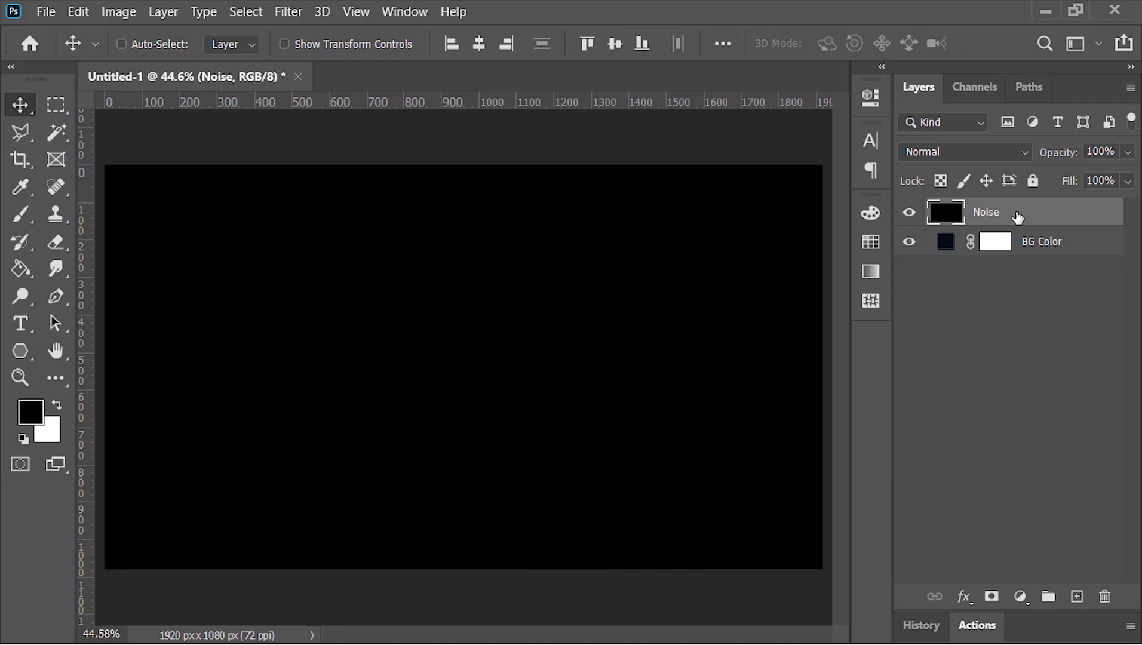
# - Convert the Noise layer to a smart object and apply Add Noise at 2%, Gaussian, Monochromatic
pyautogui.rightClick(1031, 215)
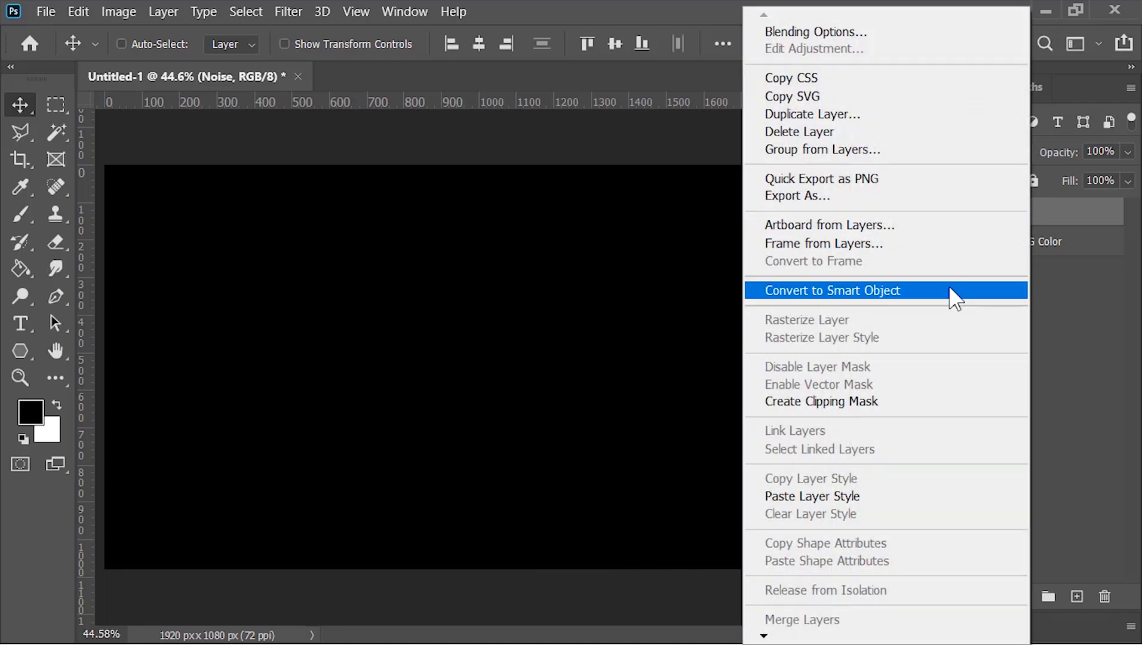
pyautogui.click(953, 293)
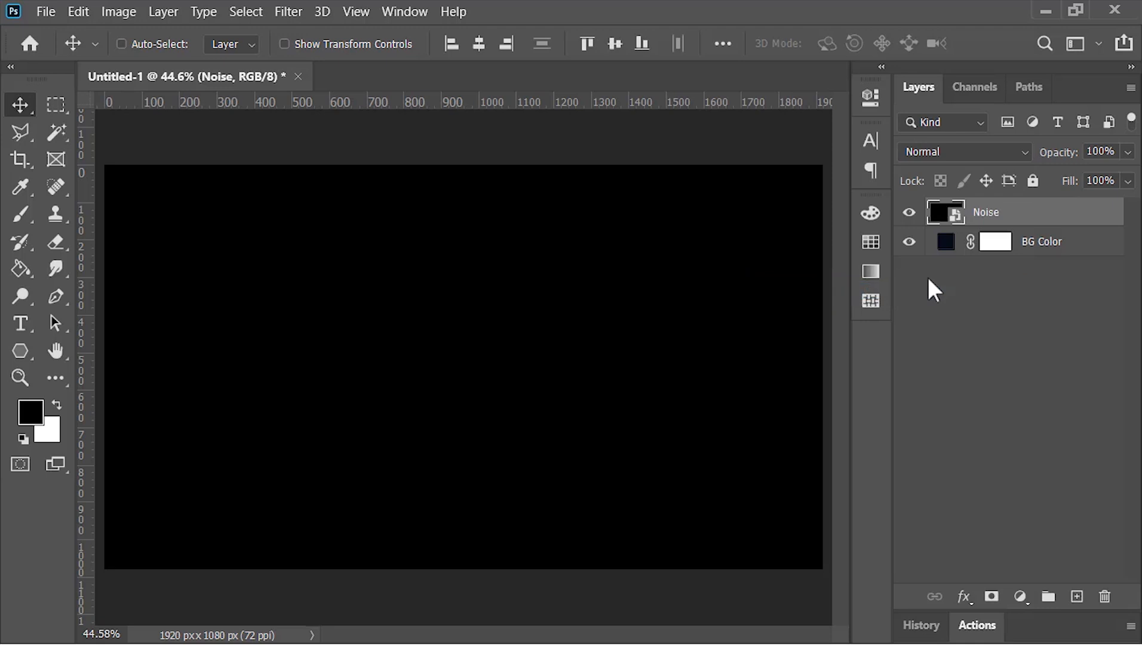
pyautogui.click(282, 12)
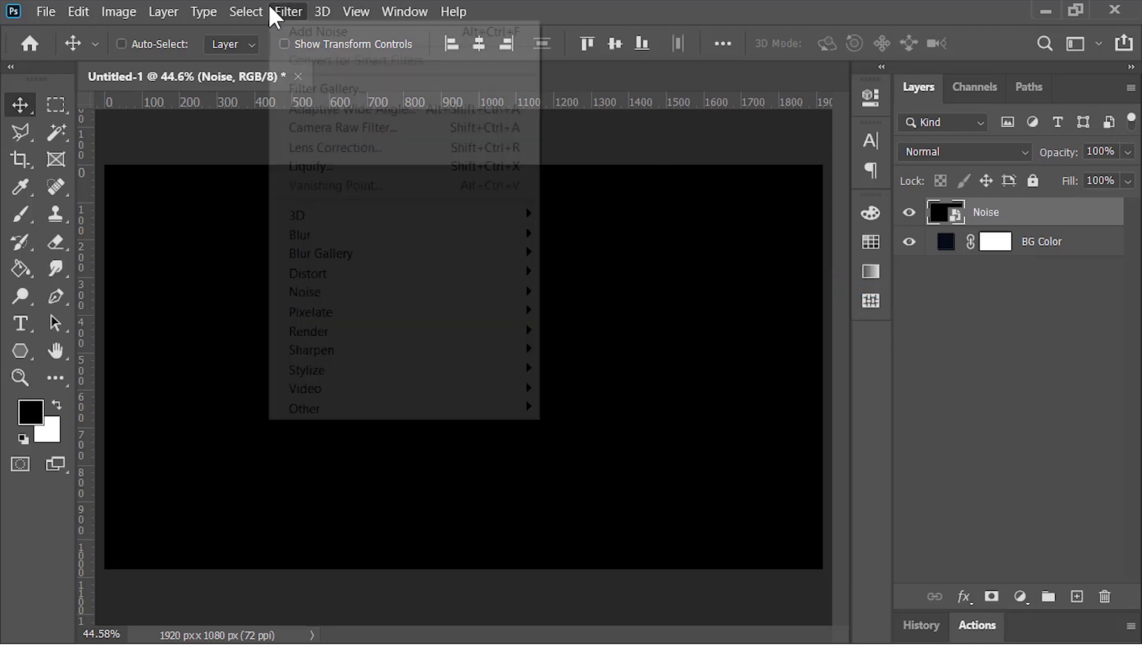
pyautogui.moveTo(439, 291)
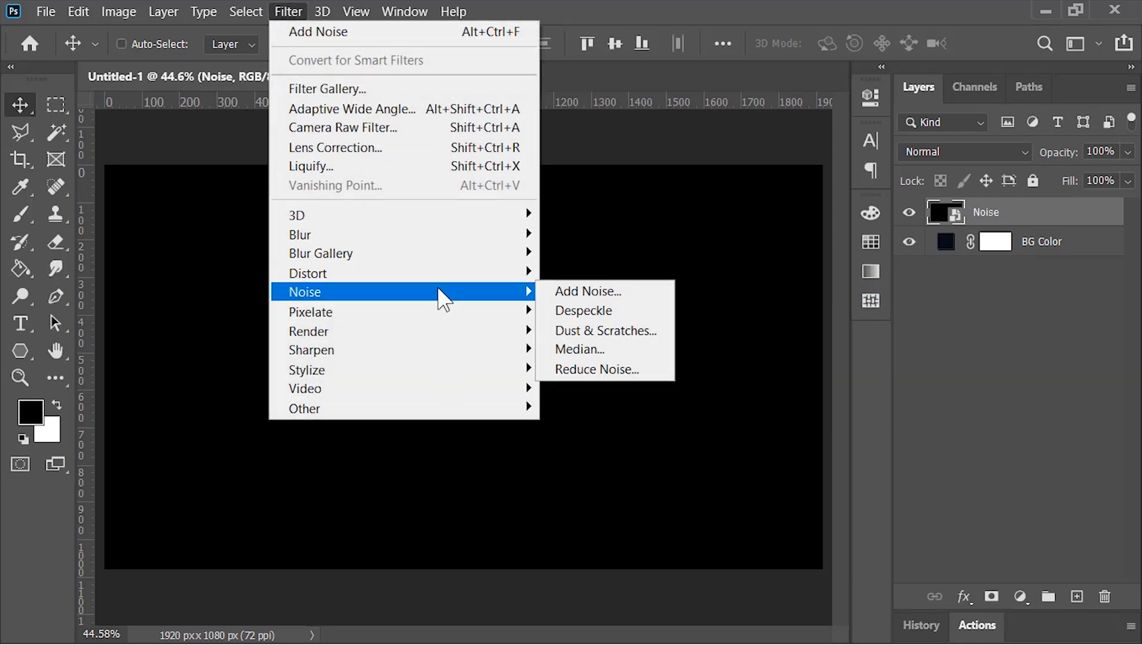
pyautogui.click(642, 292)
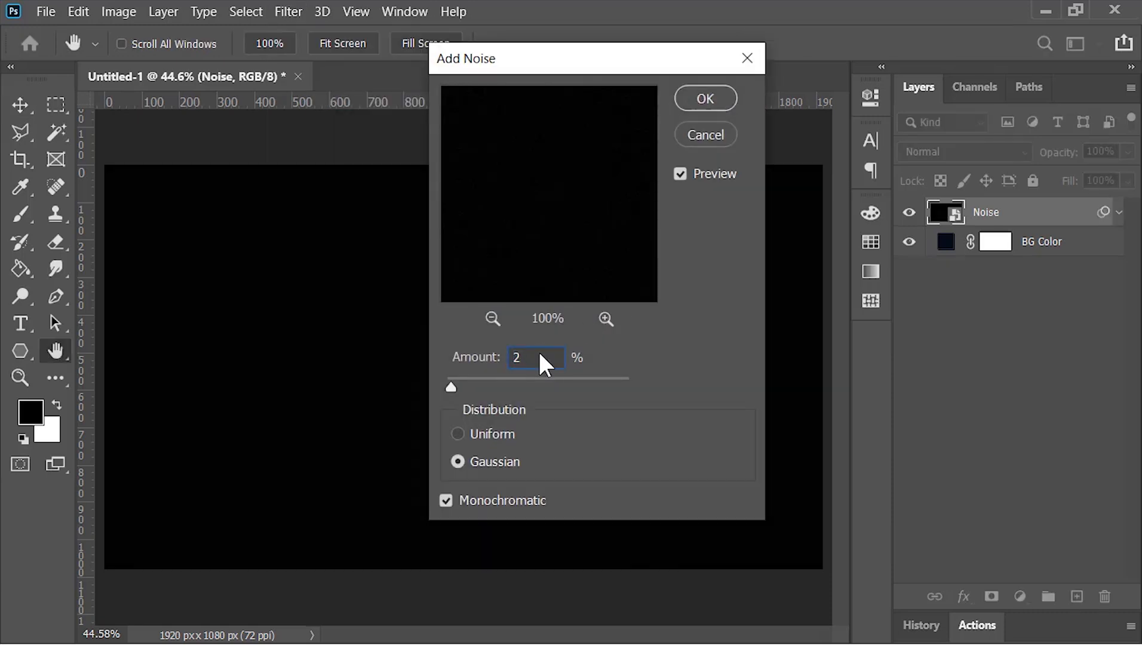
pyautogui.click(505, 459)
pyautogui.click(703, 97)
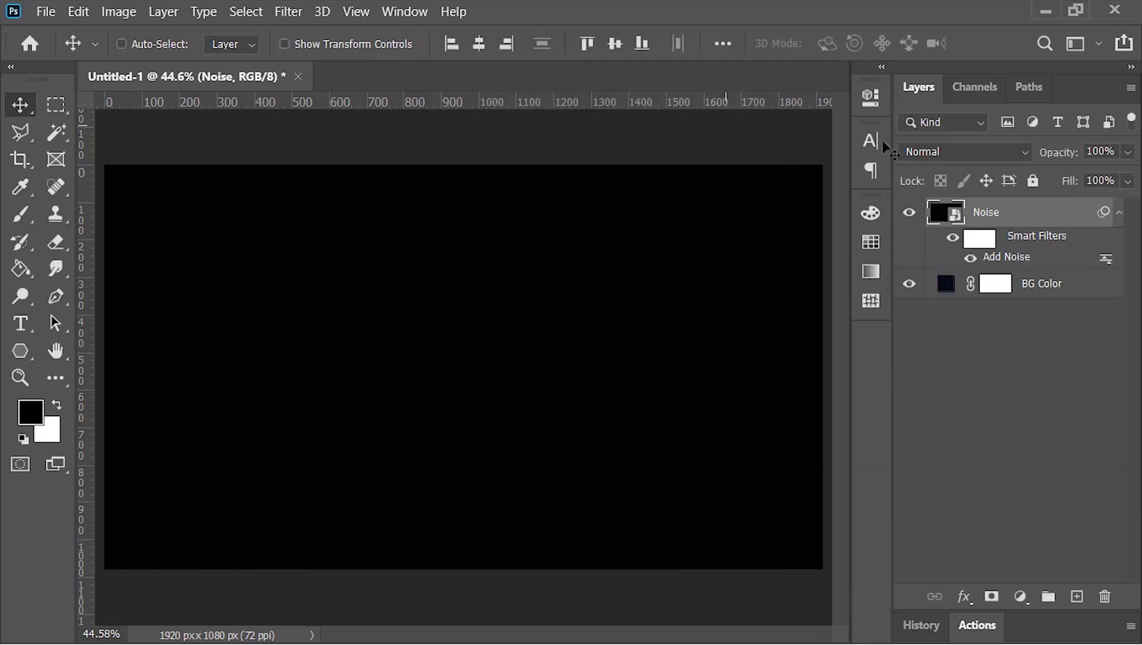
# - Collapse the Noise layer's smart filter list and set the layer's blend mode to Screen
pyautogui.click(1119, 212)
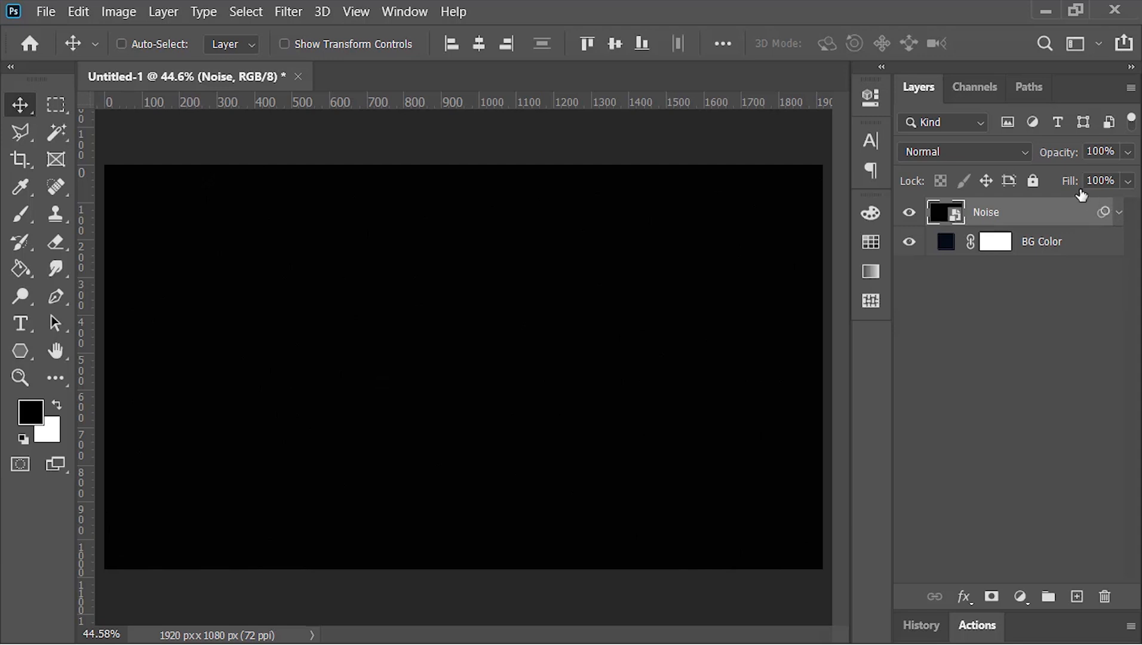
pyautogui.click(991, 147)
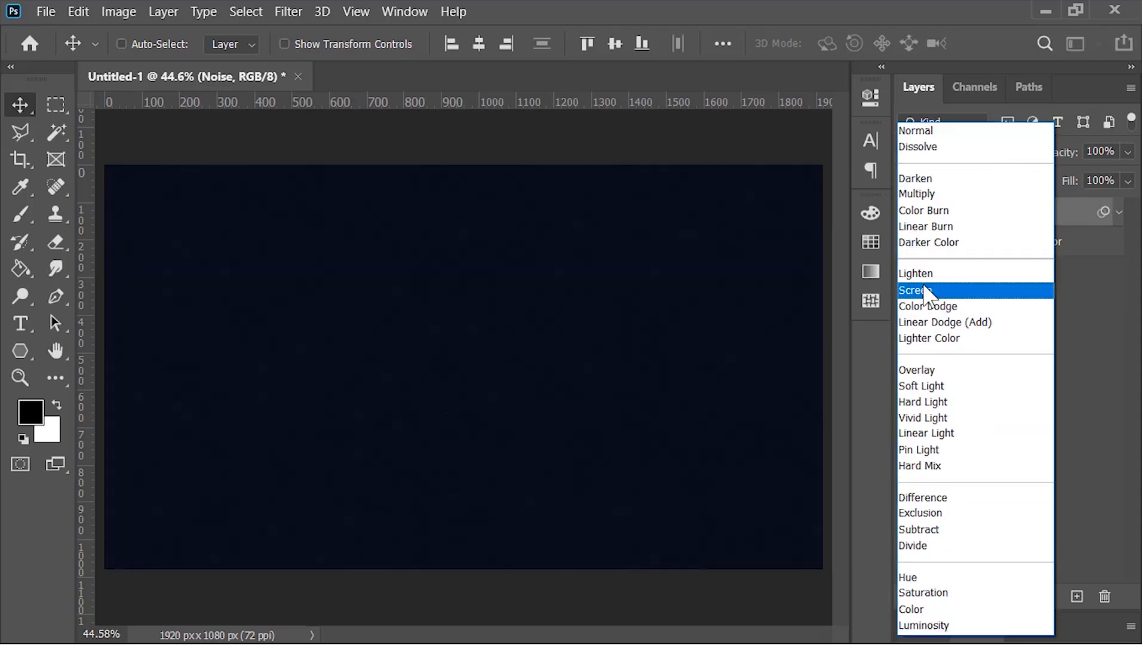
pyautogui.click(923, 287)
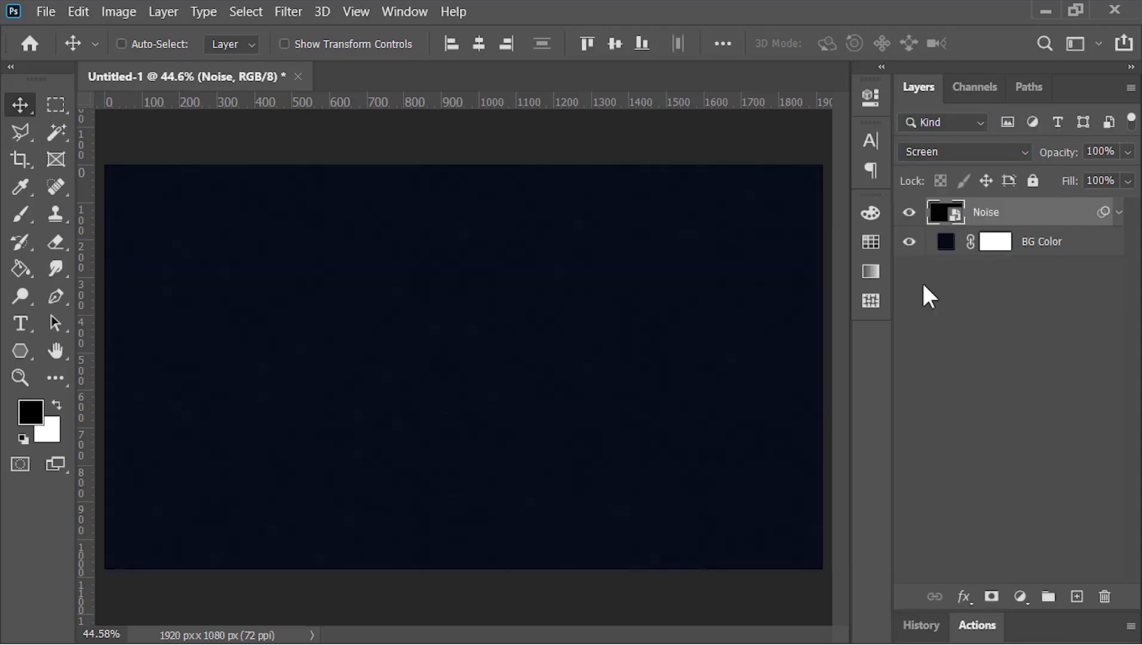
# - Add a black-to-white Gradient fill layer with Radial style, 250% scale, Reverse and Dither enabled
pyautogui.click(1019, 596)
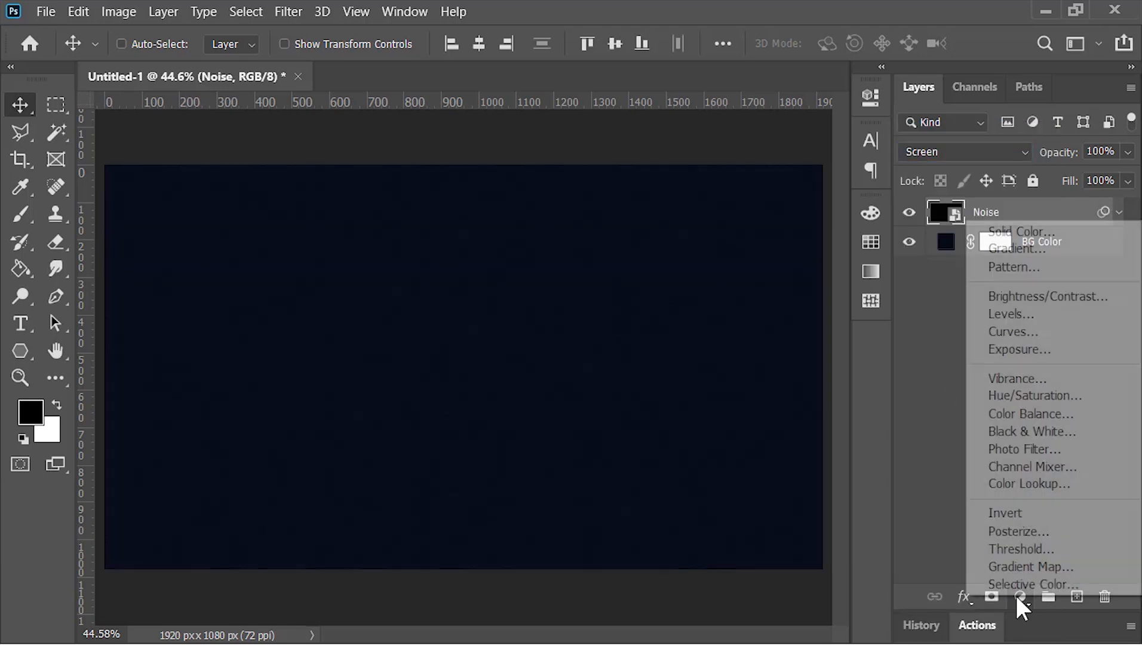
pyautogui.click(998, 250)
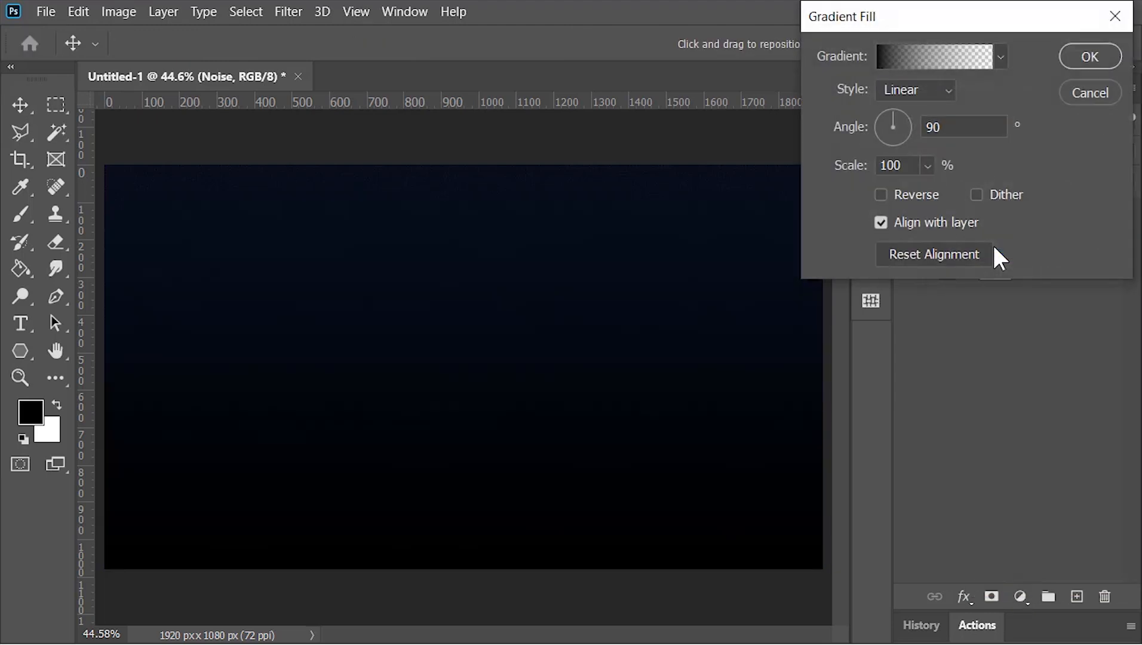
pyautogui.click(999, 57)
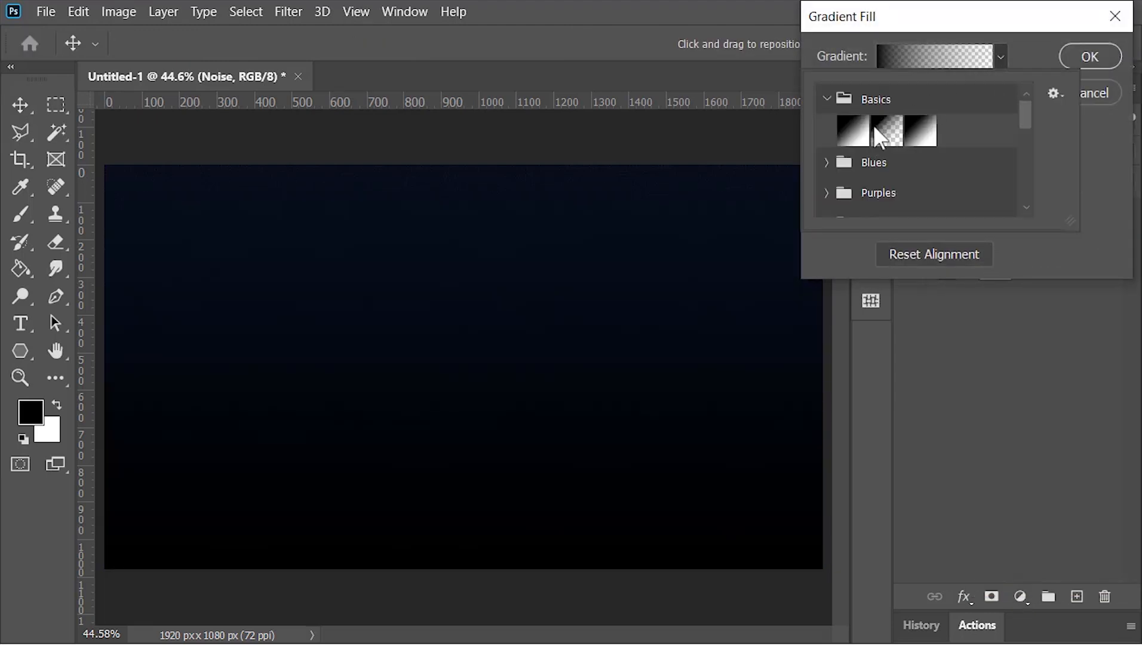
pyautogui.doubleClick(858, 135)
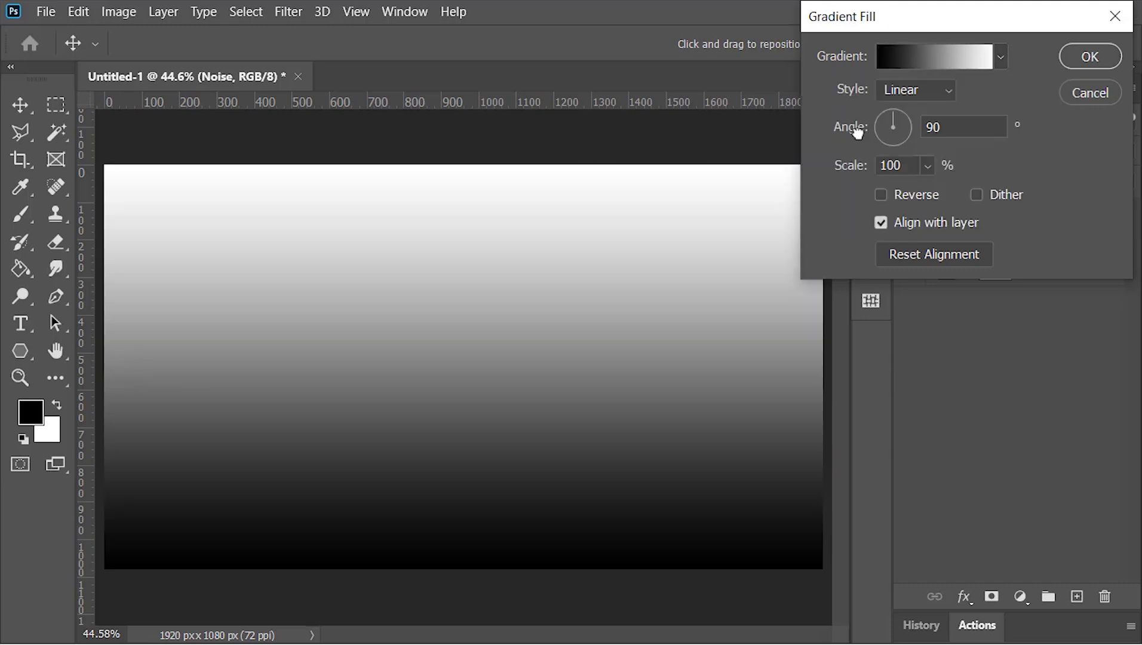
pyautogui.click(897, 89)
pyautogui.click(905, 127)
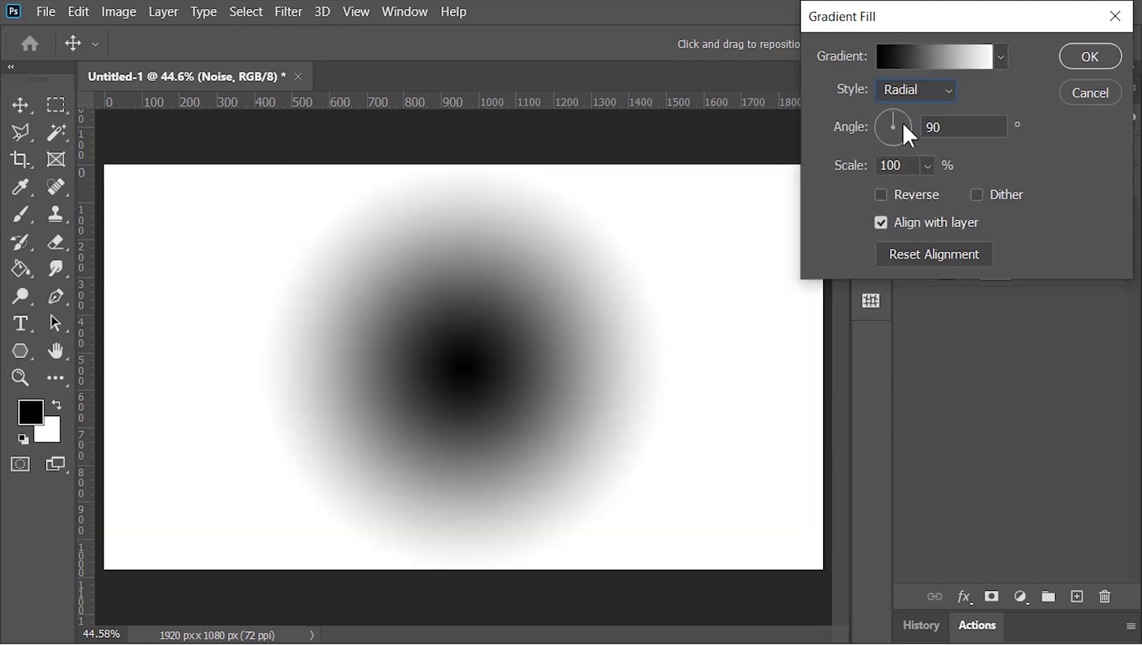
pyautogui.doubleClick(903, 165)
pyautogui.write('250')
pyautogui.click(909, 194)
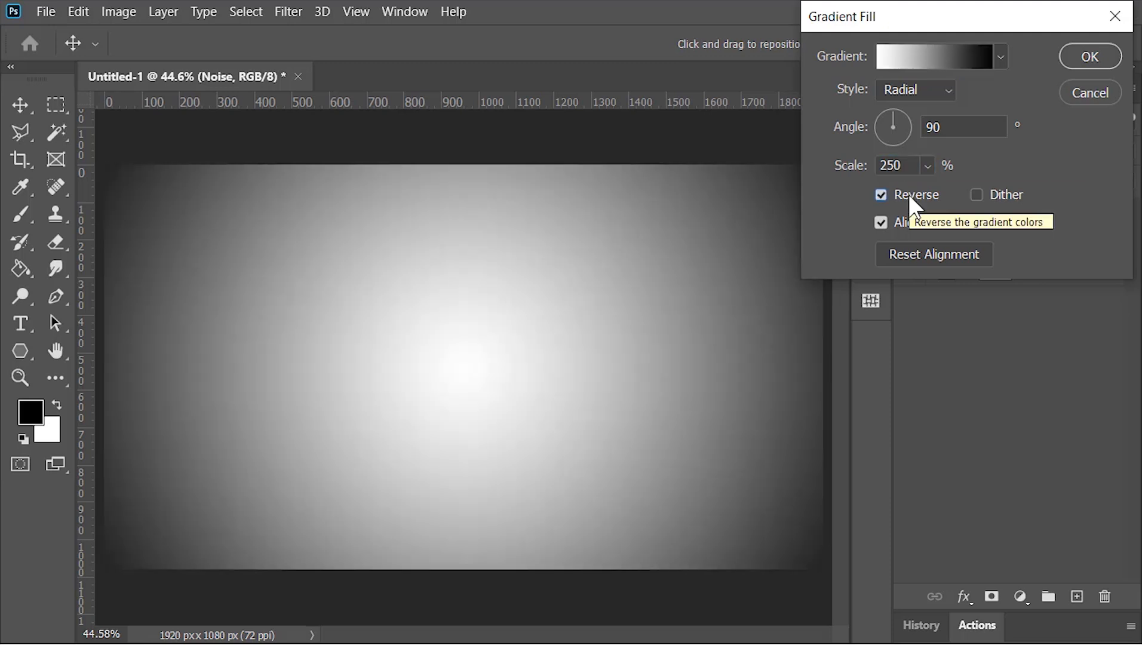
pyautogui.click(993, 195)
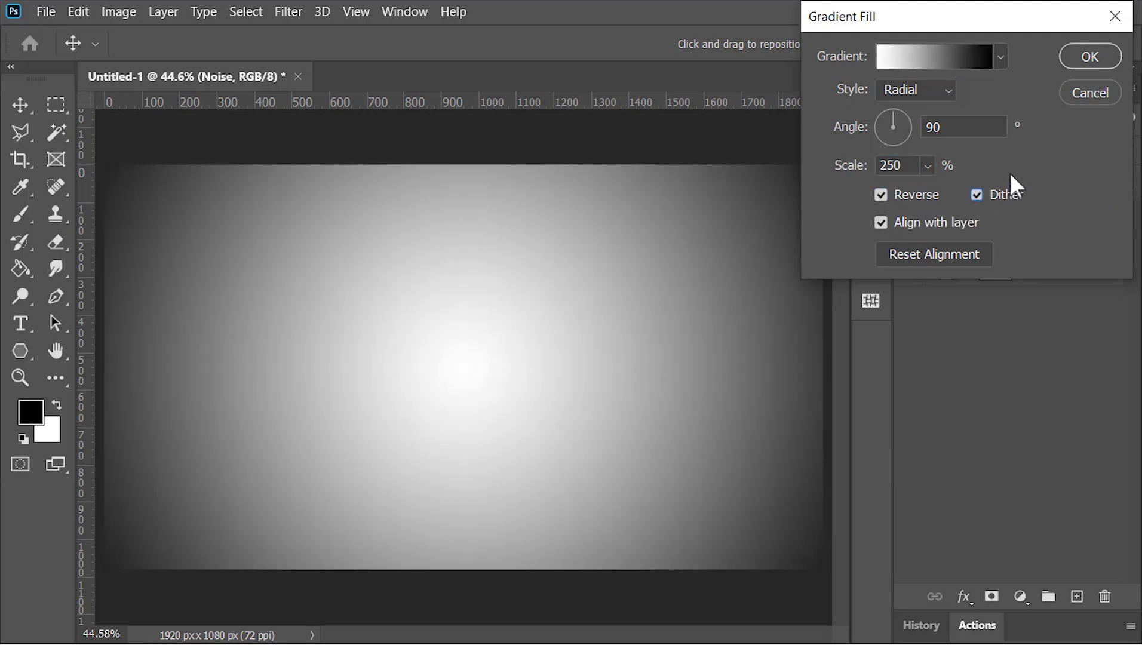
pyautogui.click(1089, 59)
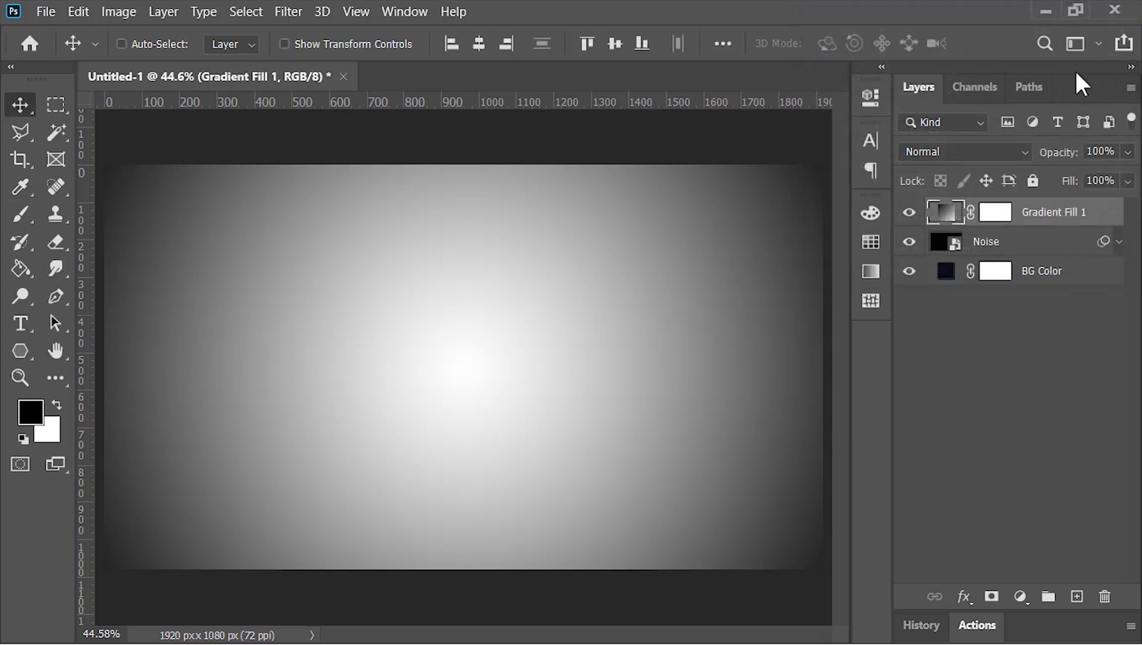
# - Set the gradient fill layer's blend mode to Color Dodge and rename the layer as Light
pyautogui.click(996, 148)
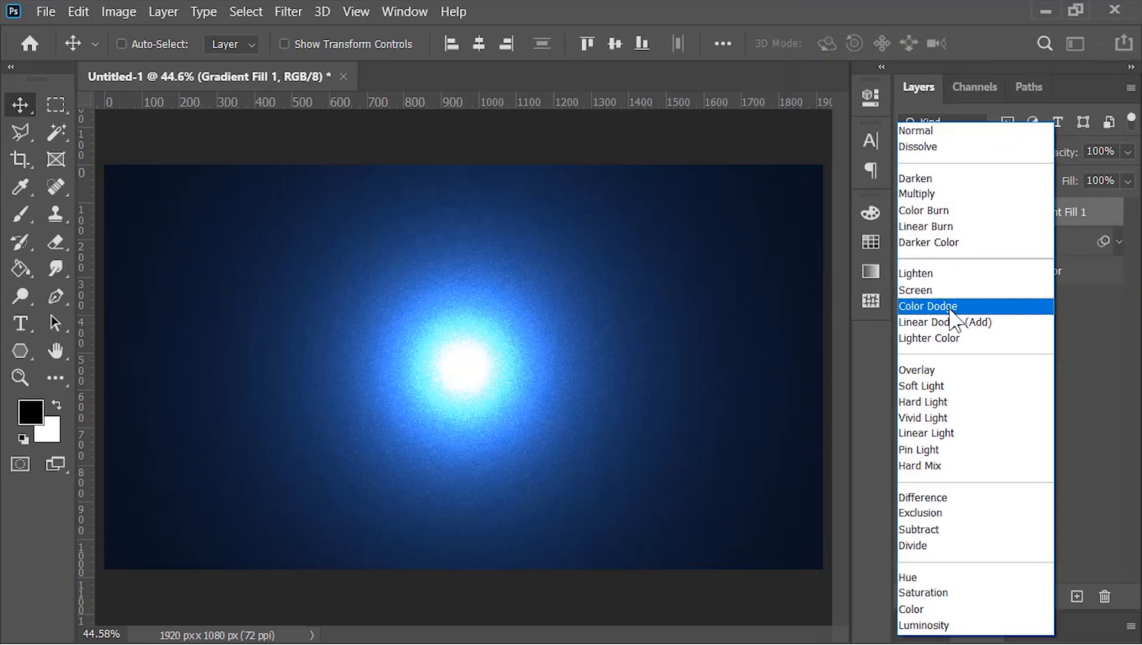
pyautogui.click(948, 306)
pyautogui.doubleClick(1042, 212)
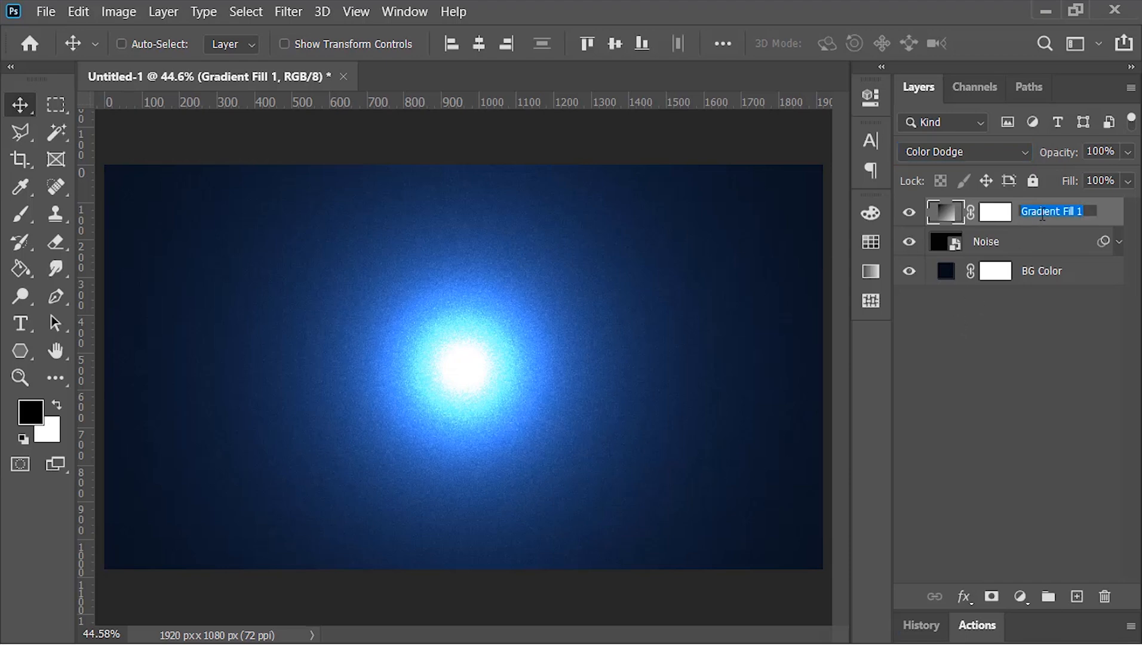
pyautogui.write('Light')
pyautogui.press('Return')
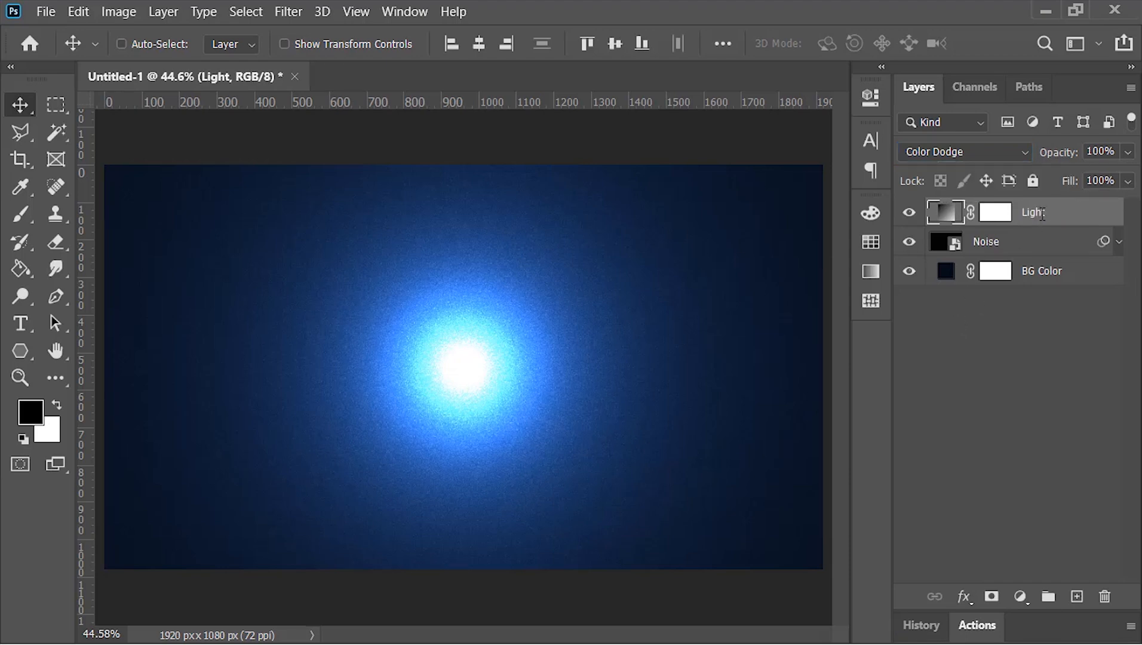
# - Set the Light layer's fill to 70% and reposition its gradient glow to the canvas's upper-left area
pyautogui.click(1104, 181)
pyautogui.write('70')
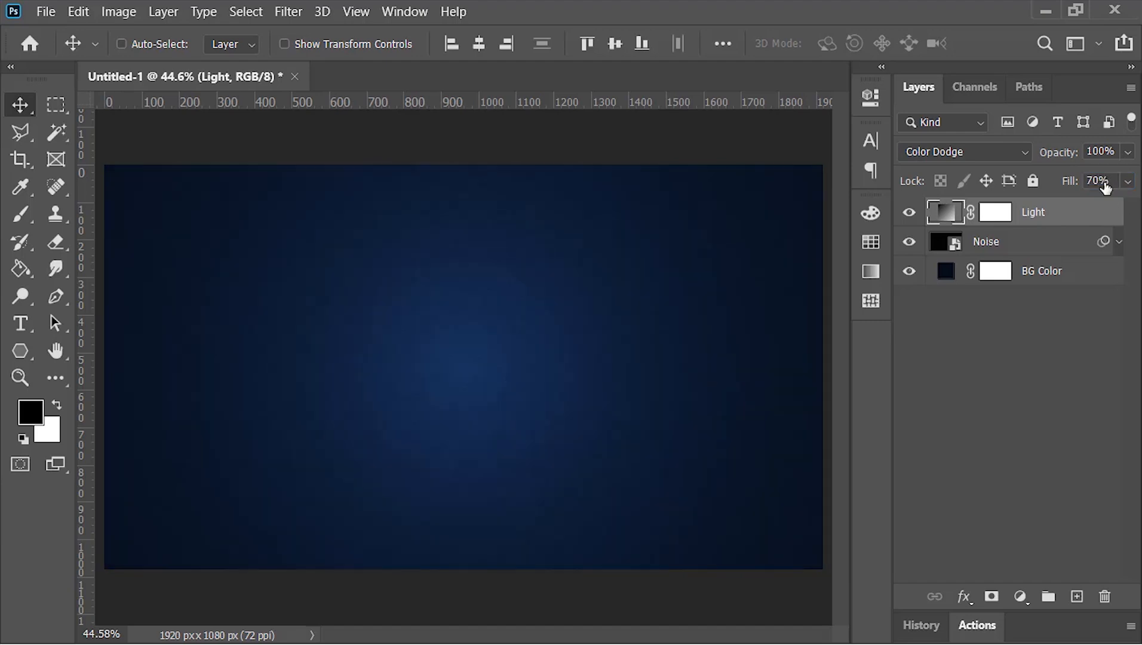
pyautogui.doubleClick(947, 215)
pyautogui.moveTo(536, 410); pyautogui.dragTo(303, 213)
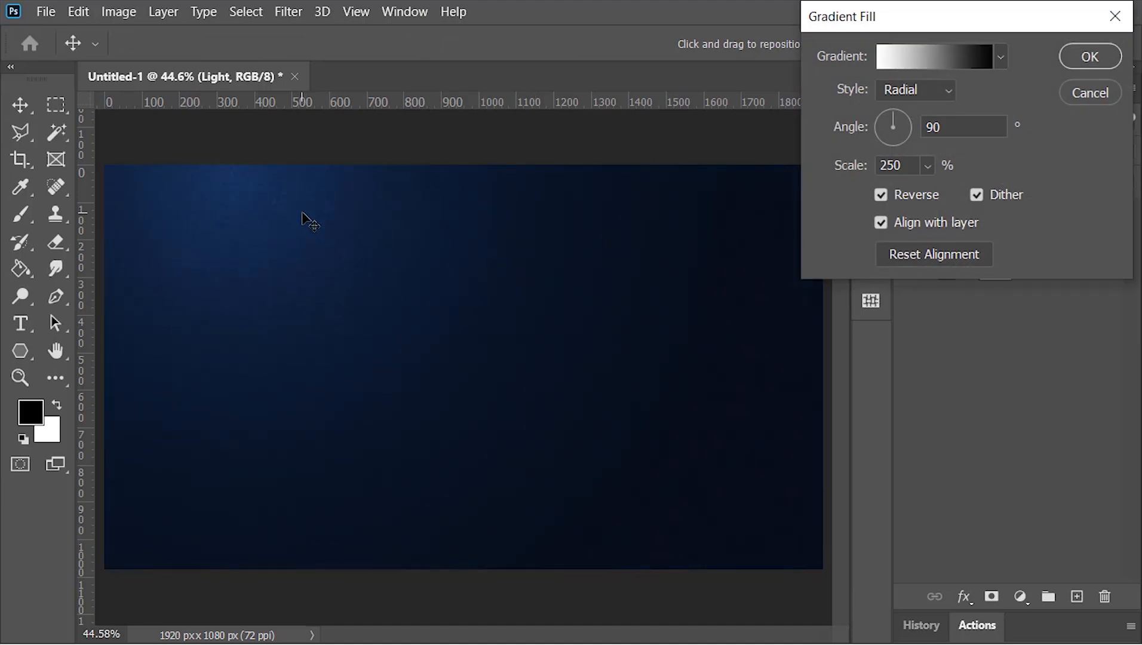
pyautogui.click(1080, 60)
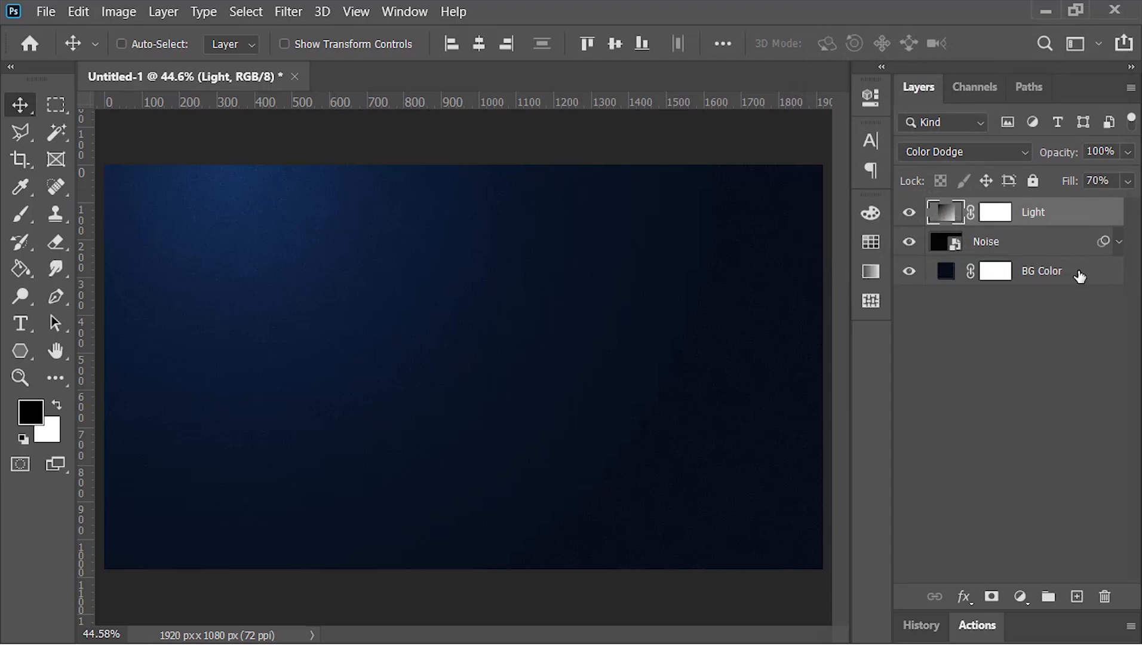
# - Group the Light, Noise and BG Color layers and name the group Background
pyautogui.keyDown('shift'); pyautogui.click(1079, 275); pyautogui.keyUp('shift')
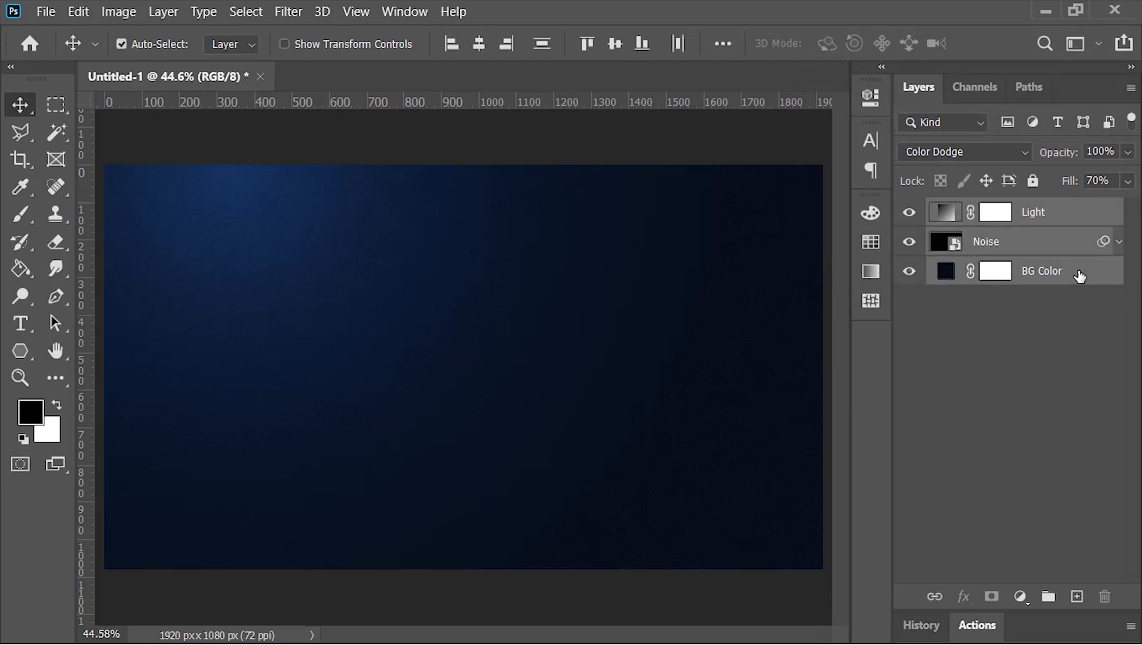
pyautogui.hotkey('ctrl', 'g')
pyautogui.doubleClick(983, 212)
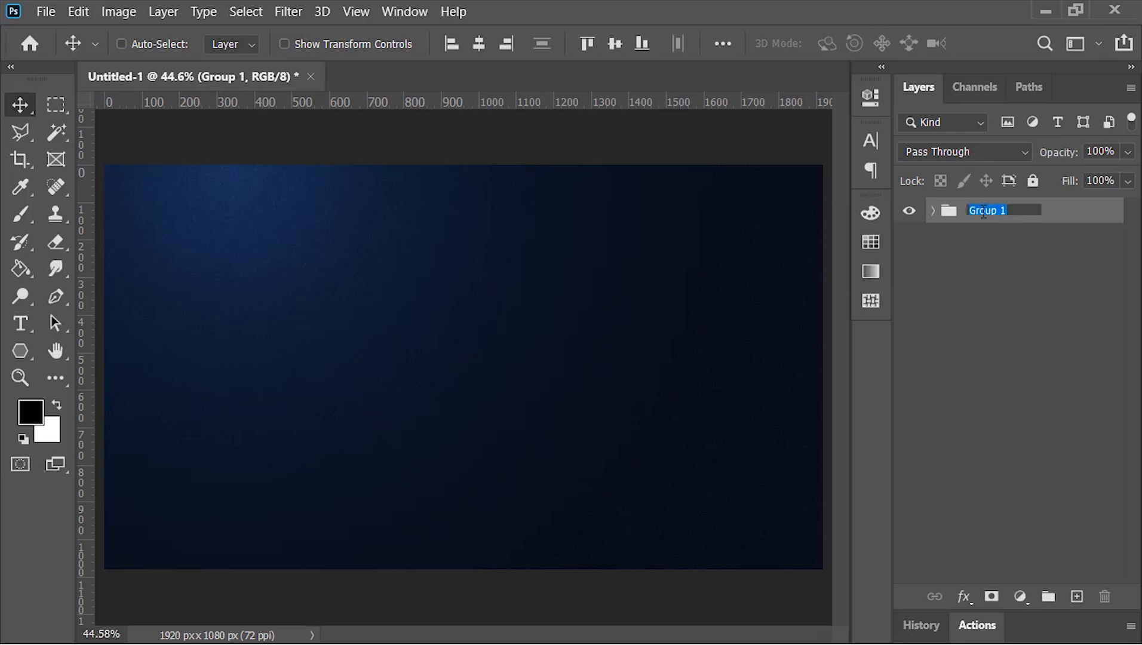
pyautogui.write('Background')
pyautogui.press('Return')
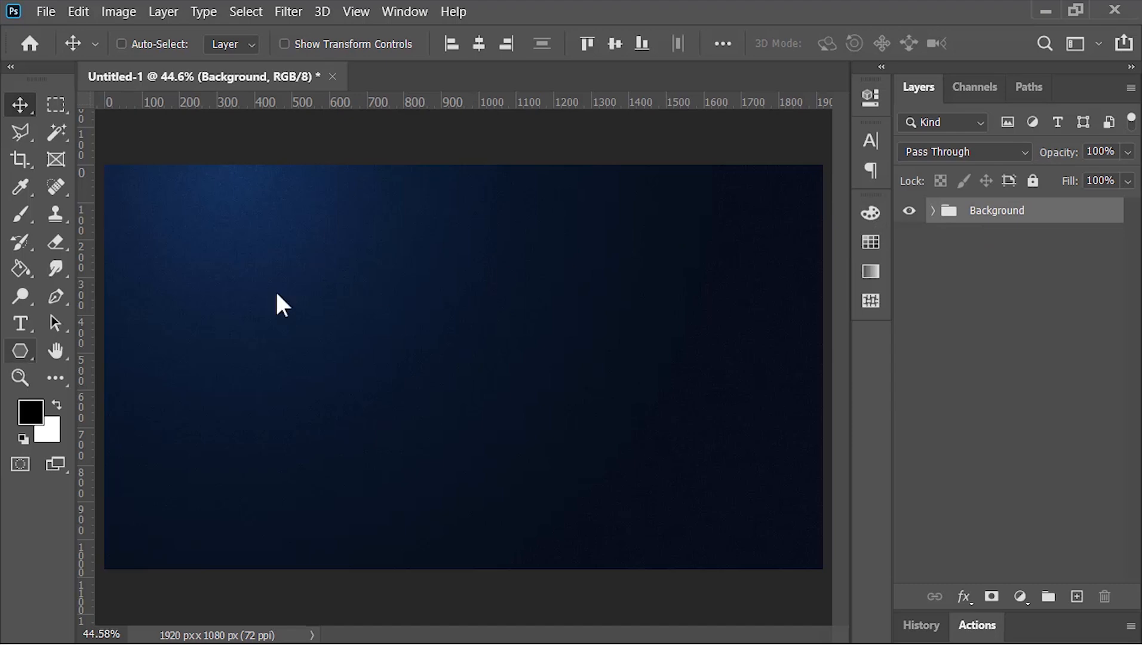
# - Add the text ROYAL in Americana XBdCn BT Extra Bold at 240 pt and center it on the canvas horizontally and vertically
pyautogui.click(19, 323)
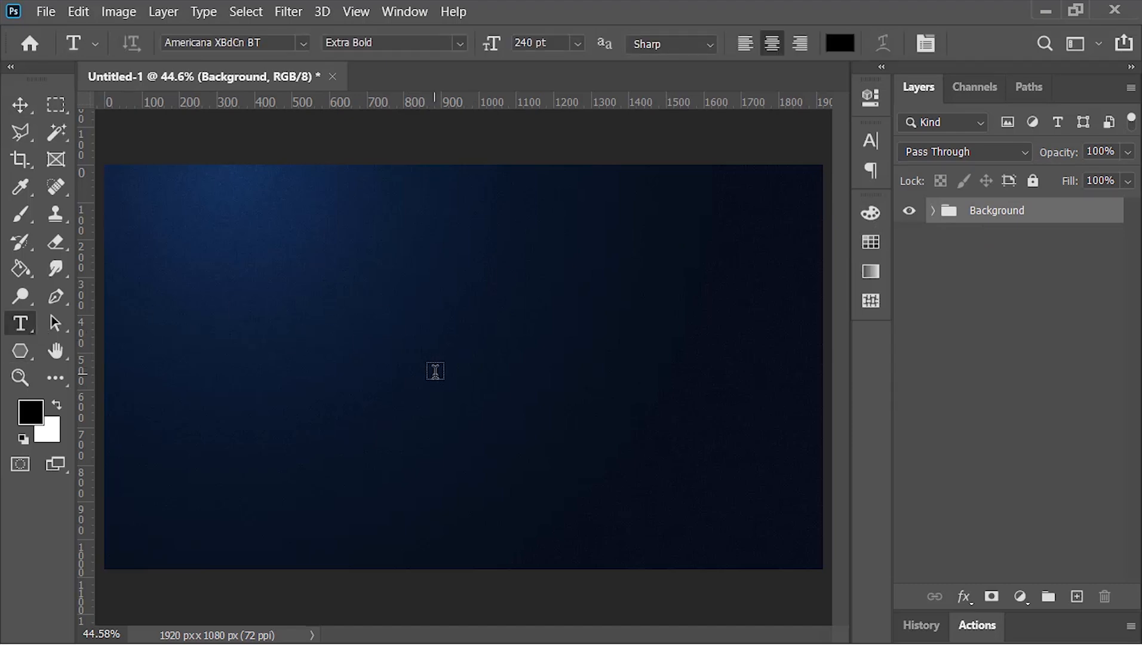
pyautogui.click(434, 371)
pyautogui.write('ROYAL')
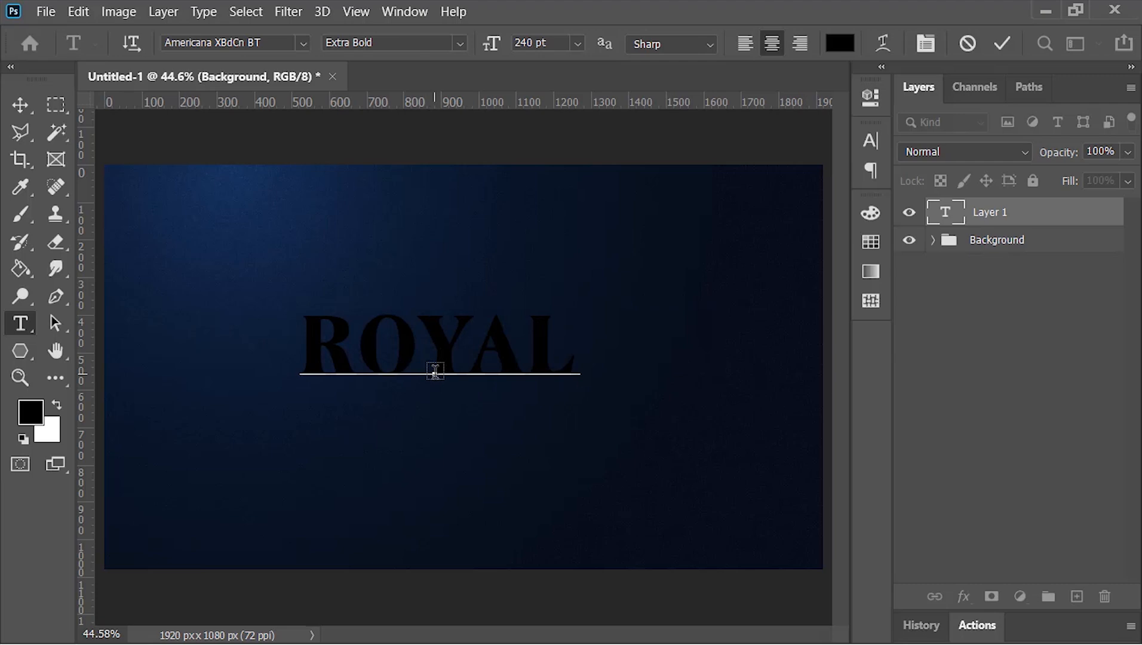
pyautogui.hotkey('ctrl', 'Return')
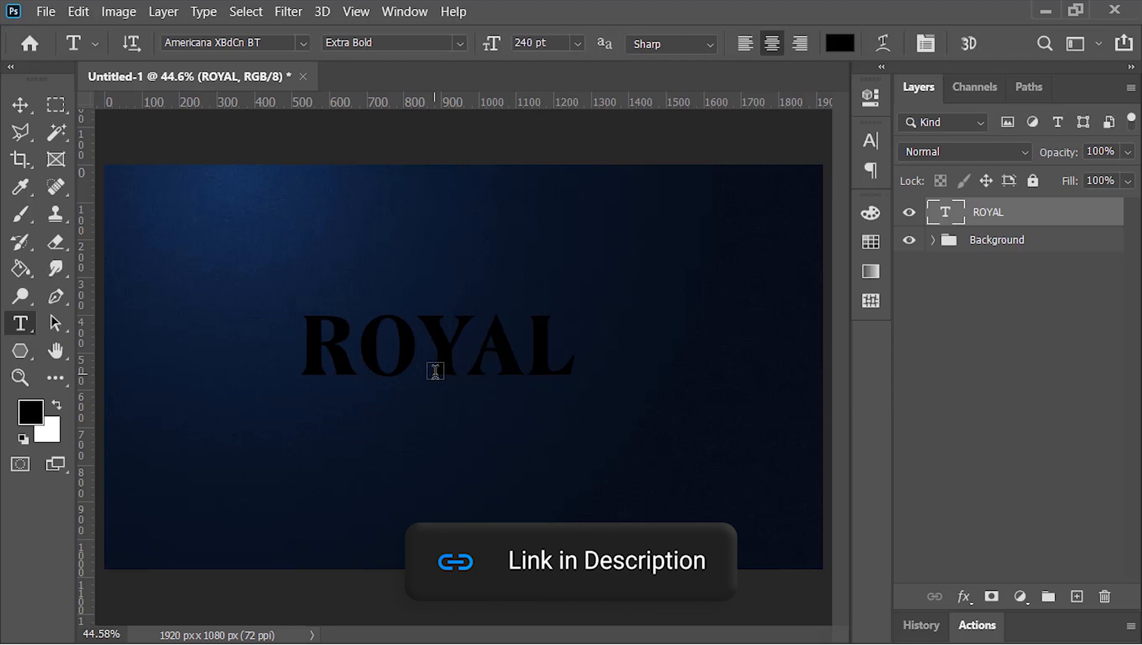
pyautogui.click(21, 102)
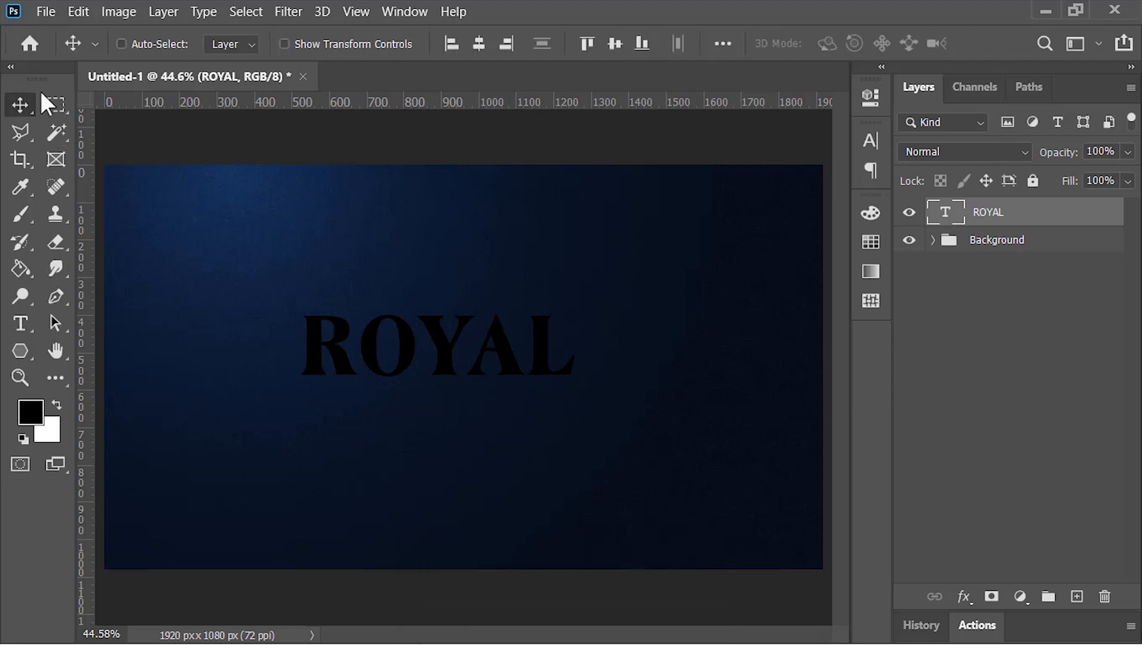
pyautogui.click(475, 45)
pyautogui.click(615, 44)
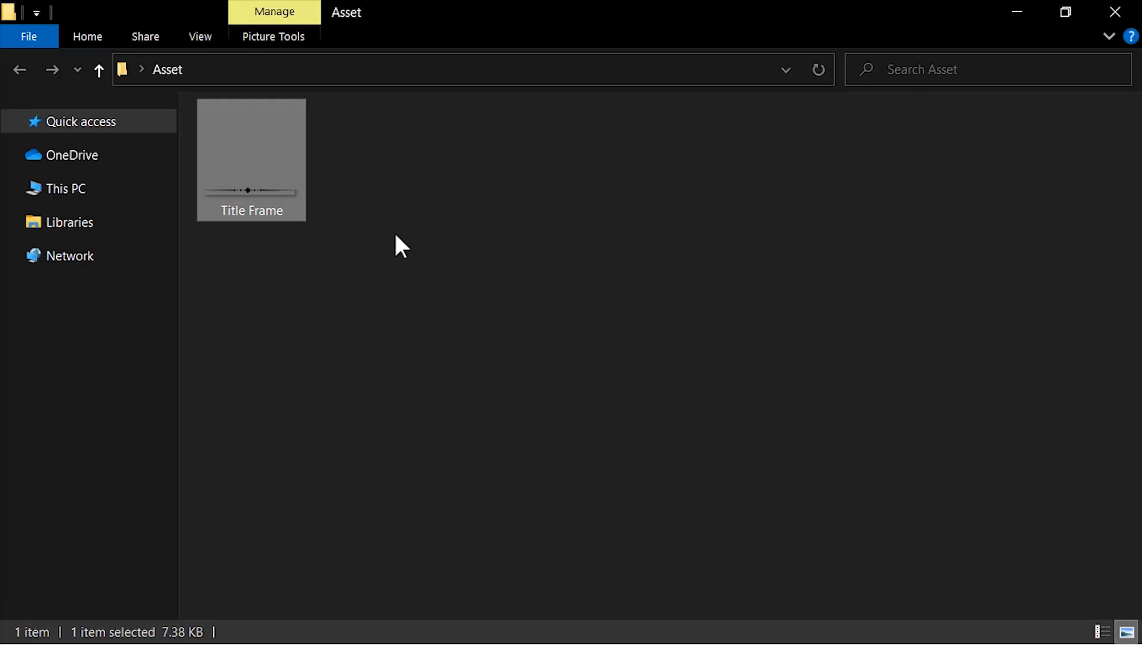
# - Place the Title Frame image from the Asset folder, shrink it to about the text's width and position it above ROYAL
pyautogui.moveTo(251, 173); pyautogui.dragTo(513, 353)
pyautogui.hotkey('alt', 'Tab')
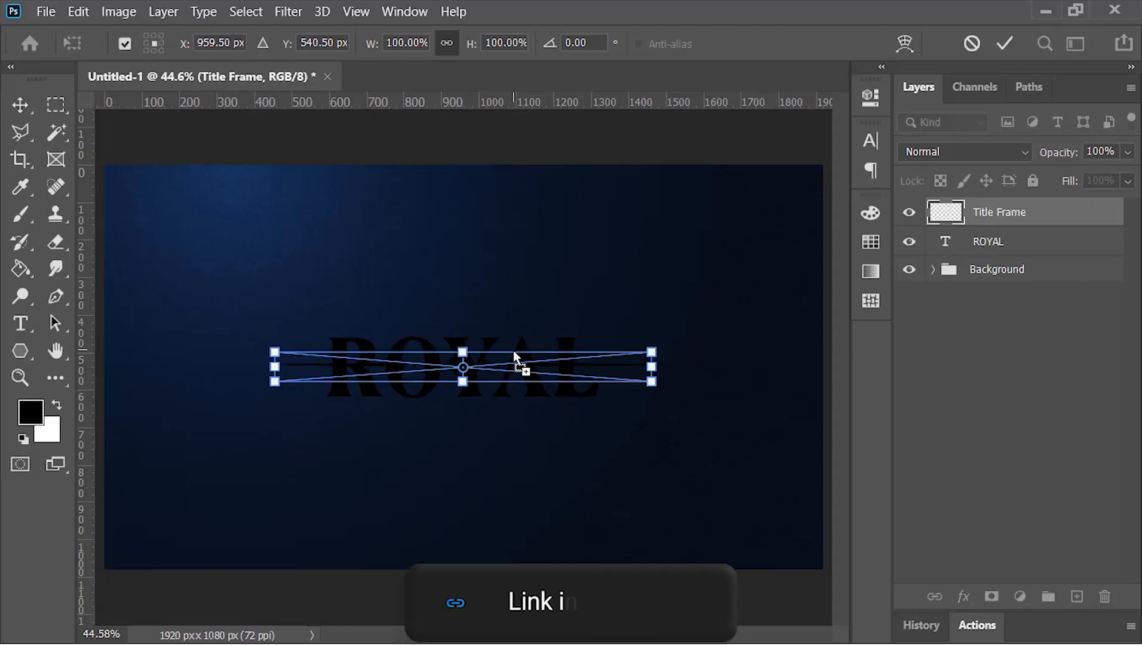
pyautogui.moveTo(652, 367); pyautogui.dragTo(613, 367)
pyautogui.moveTo(529, 376); pyautogui.dragTo(528, 322)
pyautogui.press('Return')
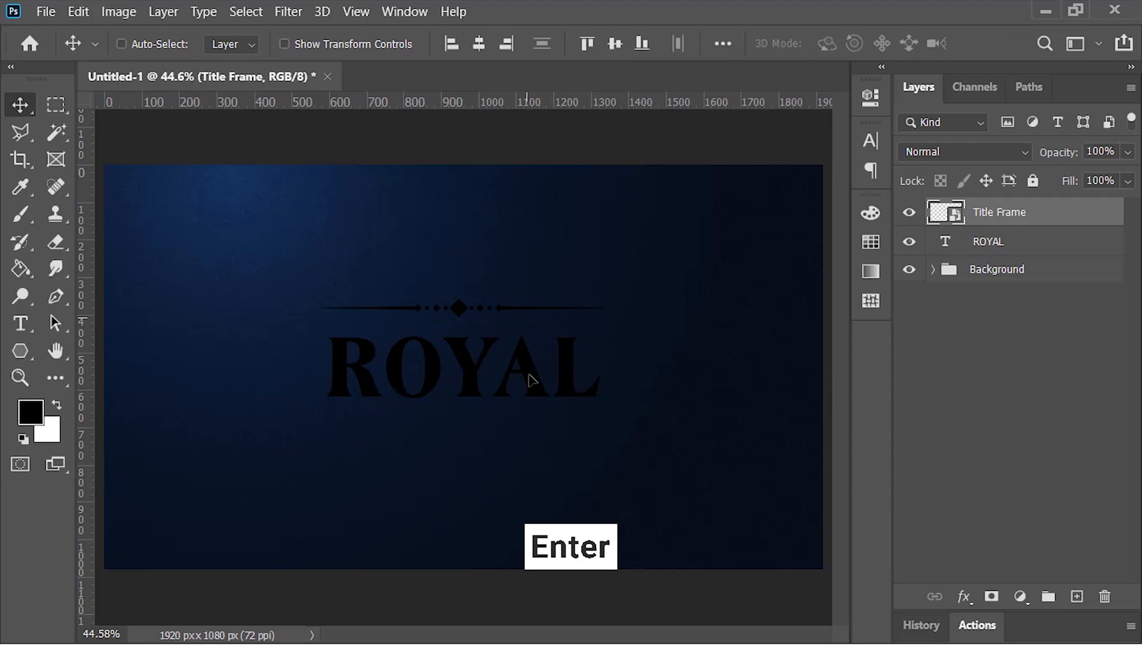
# - Duplicate the title frame below the ROYAL text and nudge the copy upward for even spacing
pyautogui.moveTo(530, 331); pyautogui.dragTo(532, 450)
pyautogui.hotkey('shift', 'Up')
pyautogui.hotkey('shift', 'Up')
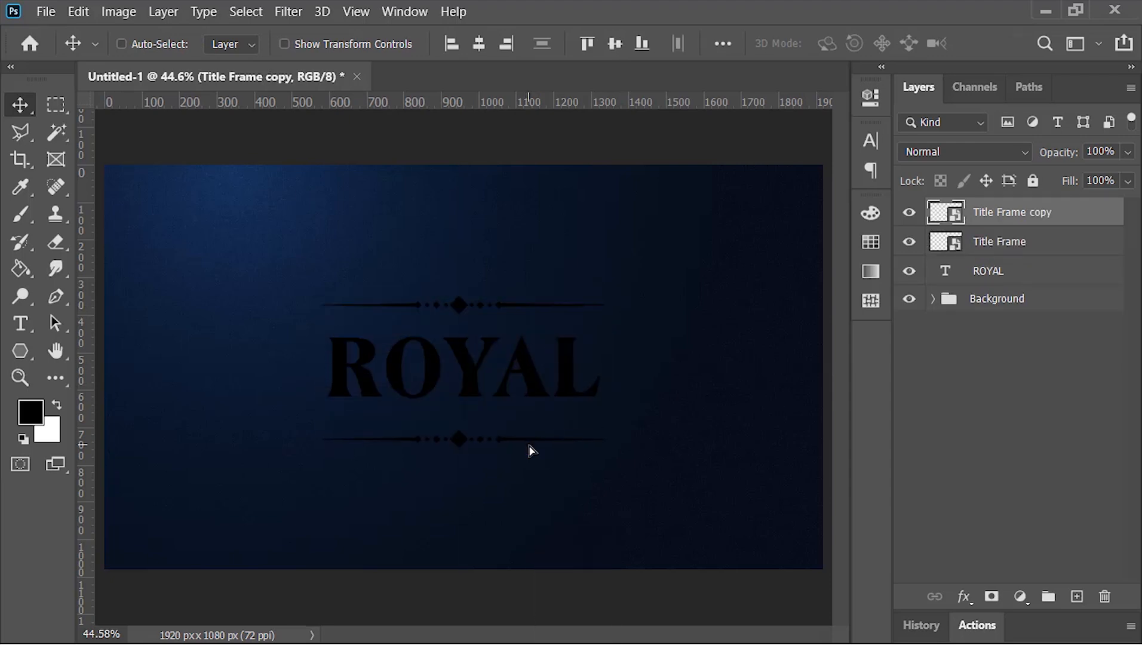
# - Convert both title frame layers and the ROYAL text layer into one smart object and rename it as Title
pyautogui.keyDown('shift'); pyautogui.click(1075, 271); pyautogui.keyUp('shift')
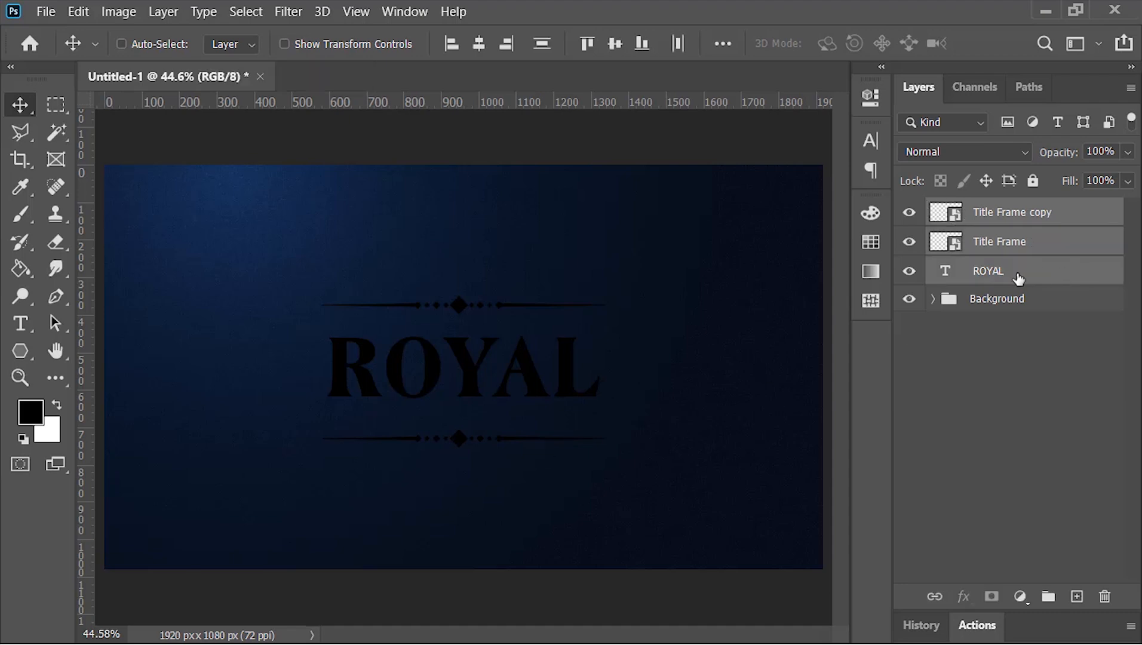
pyautogui.rightClick(995, 281)
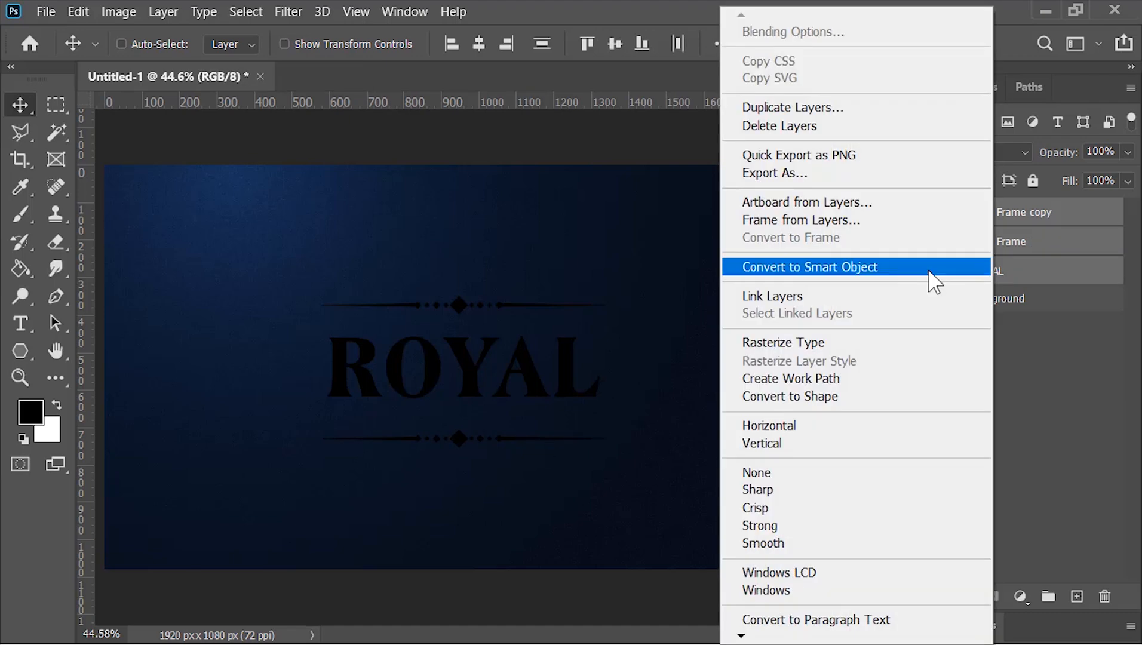
pyautogui.click(933, 281)
pyautogui.doubleClick(1009, 213)
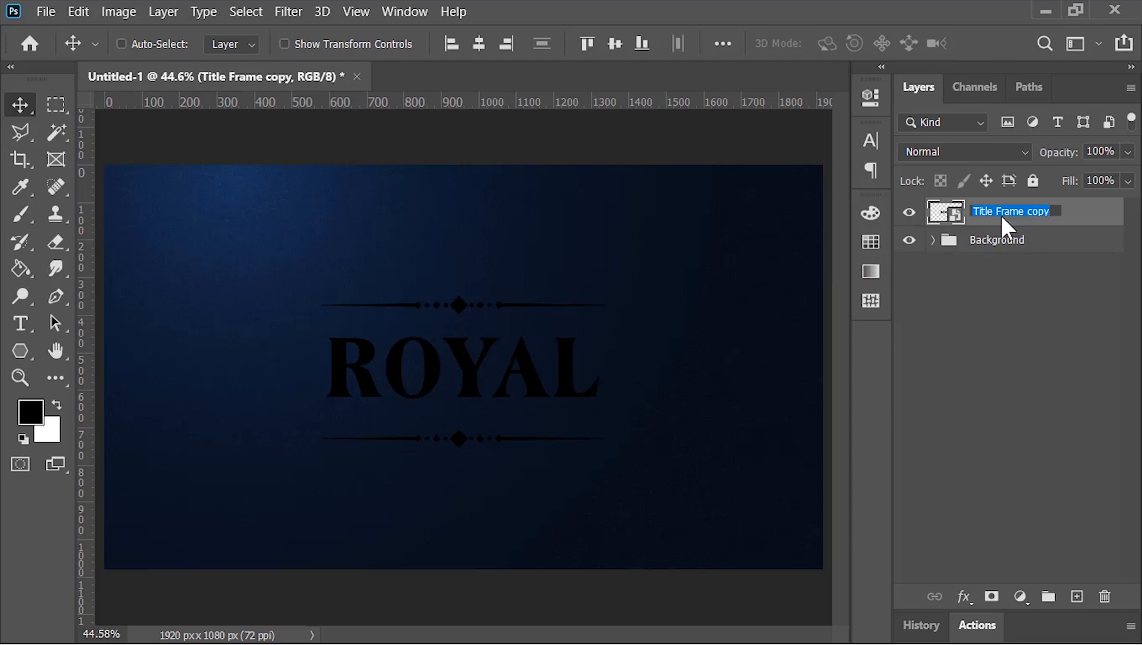
pyautogui.write('Title')
pyautogui.press('Return')
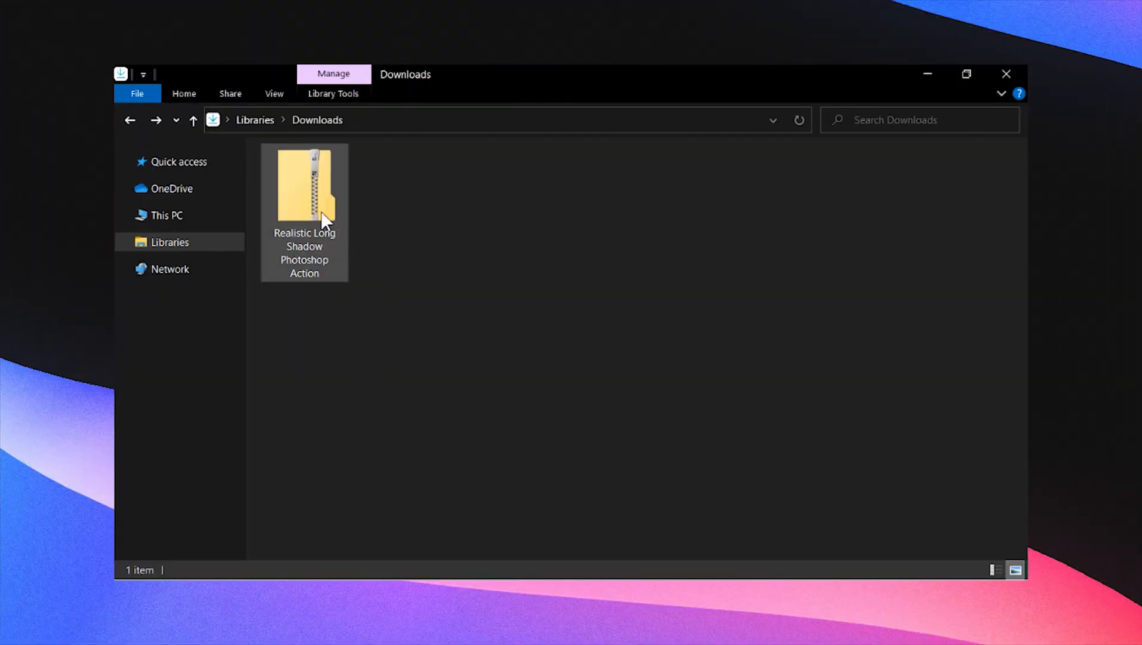
# - Switch to File Explorer and open the Realistic Long Shadow Photoshop Action archive in the Downloads folder
pyautogui.rightClick(309, 193)
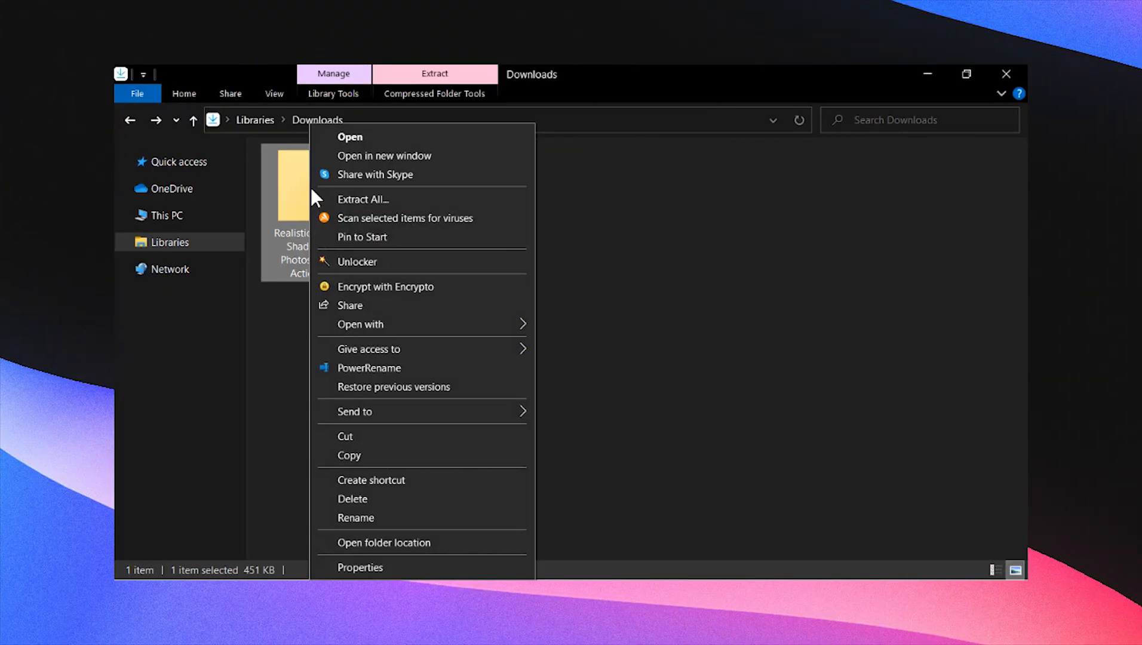
pyautogui.click(337, 137)
pyautogui.click(511, 218)
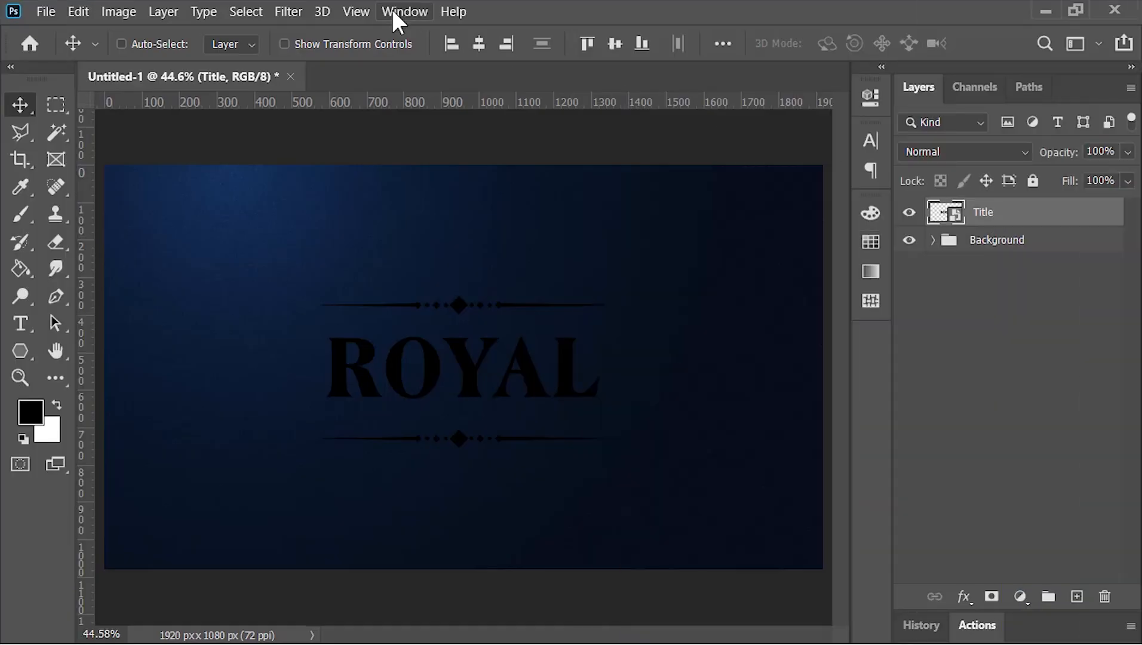
# - Run the Realistic Long Shadow action on the Title layer
pyautogui.click(391, 10)
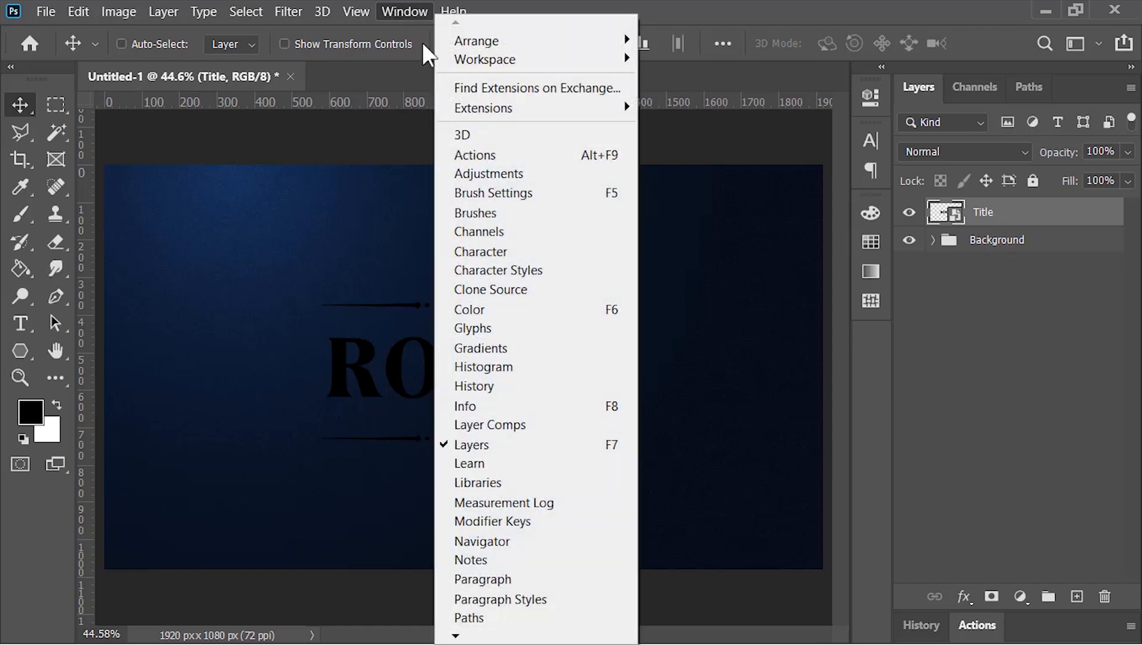
pyautogui.click(529, 160)
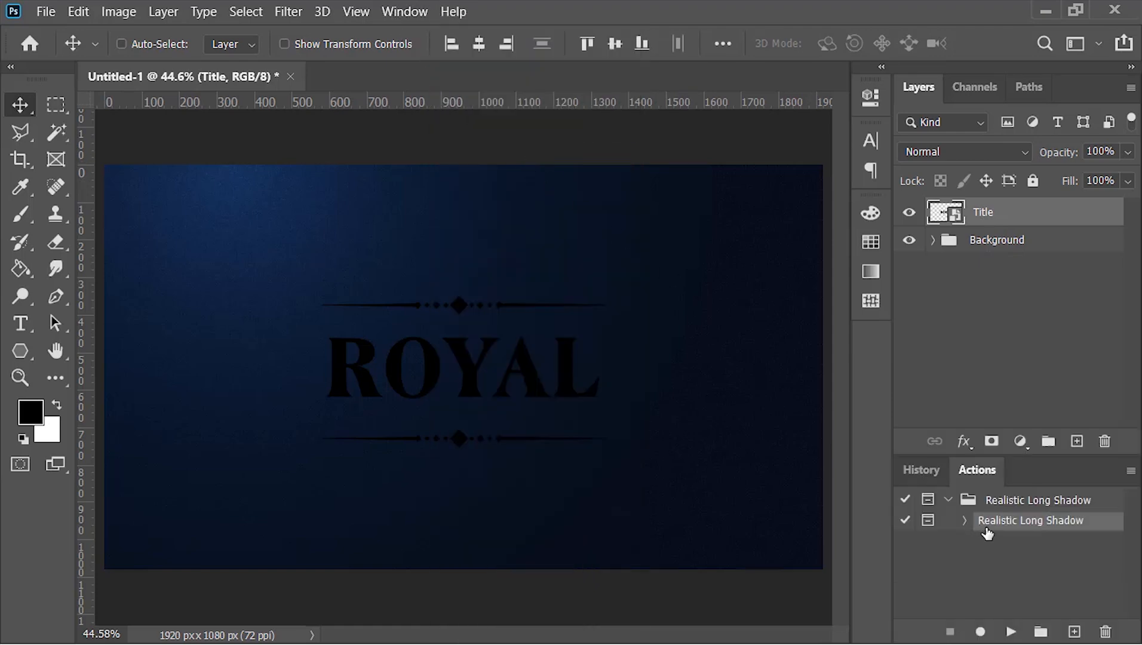
pyautogui.click(1010, 631)
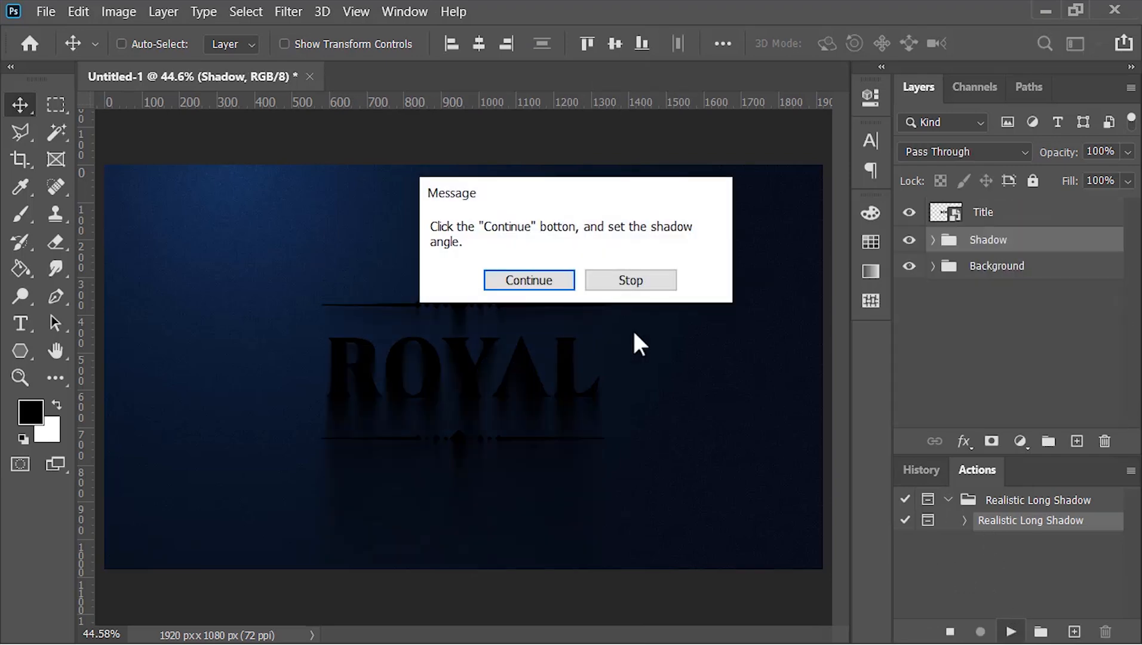
# - Continue the action, set the global light to a 145° angle and 45° altitude, and collapse the Actions panel
pyautogui.click(540, 280)
pyautogui.moveTo(698, 168)
pyautogui.mouseDown()
pyautogui.moveTo(703, 186)
pyautogui.moveTo(680, 169)
pyautogui.mouseUp()
pyautogui.write('145')
pyautogui.press('Tab')
pyautogui.write('45')
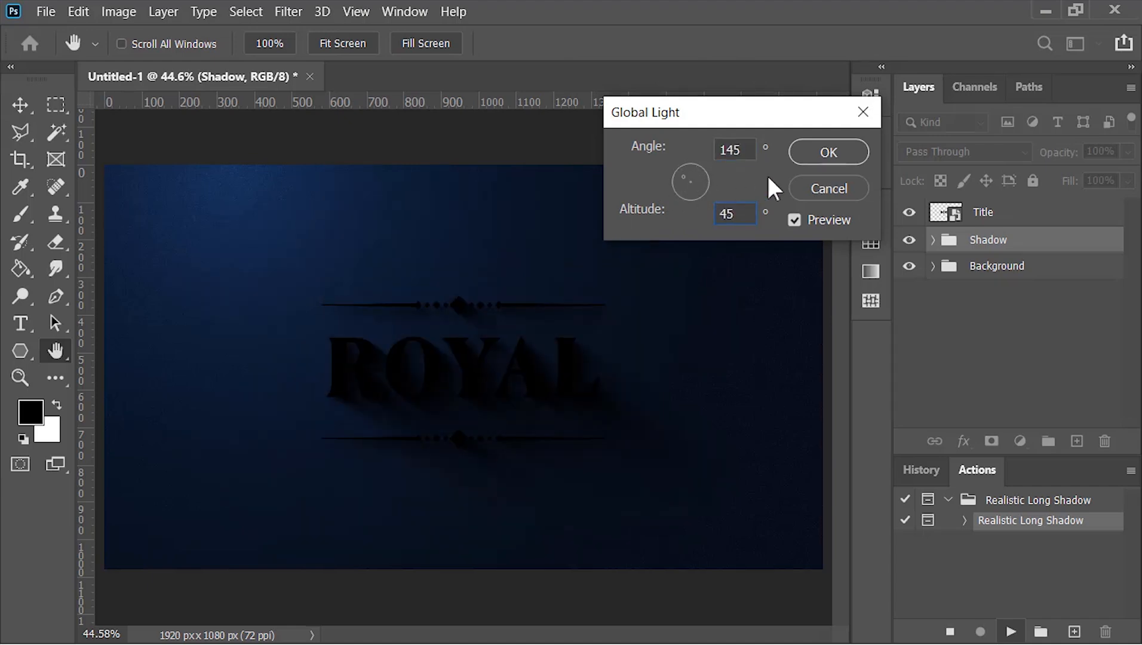
pyautogui.click(829, 151)
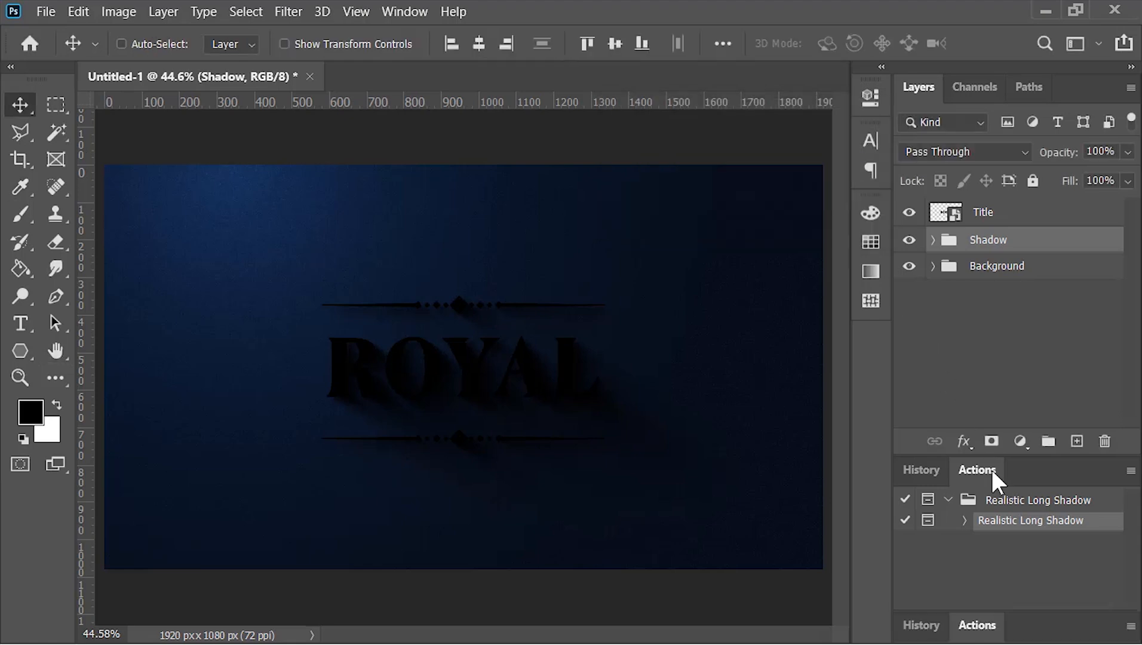
pyautogui.doubleClick(991, 469)
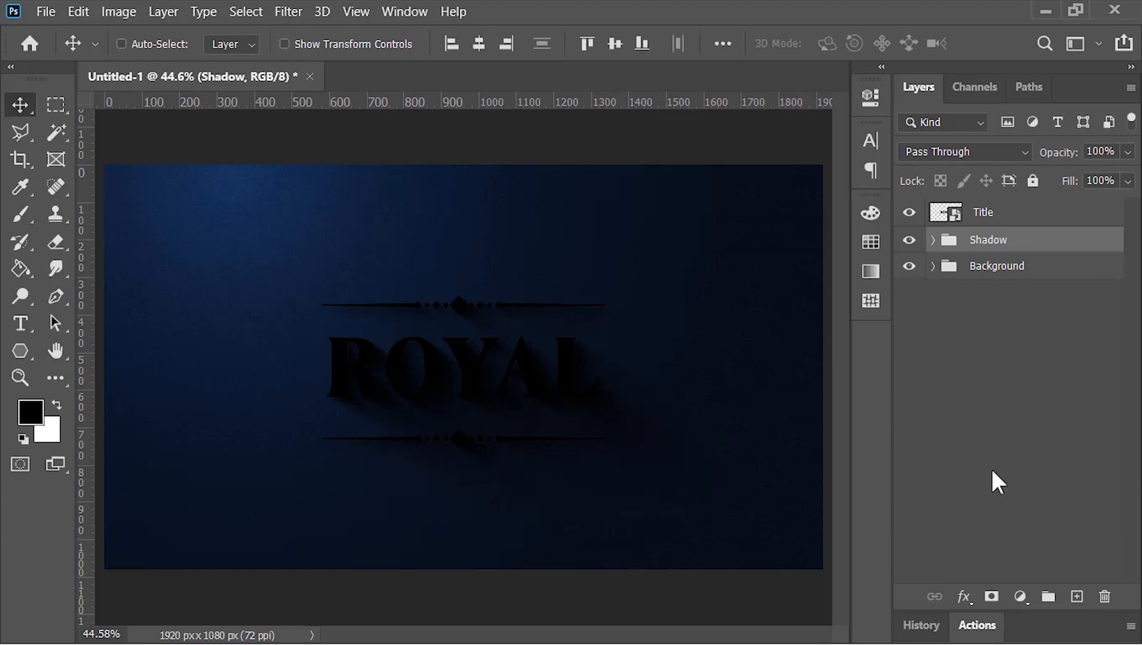
# - Add a Gradient Overlay to the Title layer and load the Foreground to Background preset for its gradient
pyautogui.click(998, 214)
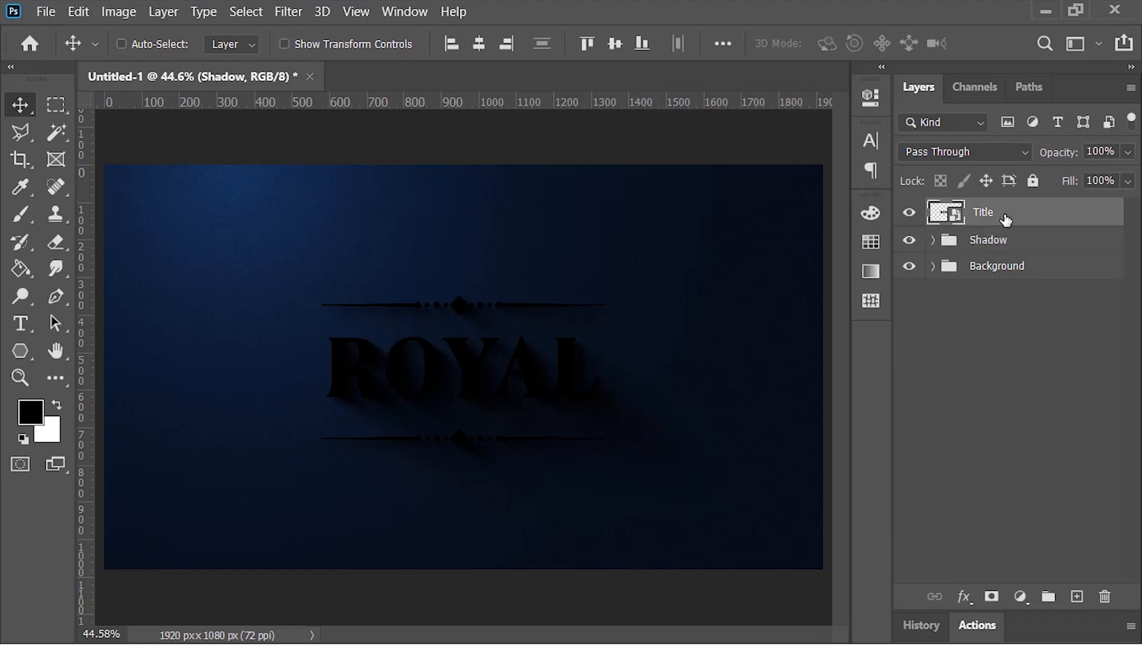
pyautogui.rightClick(954, 215)
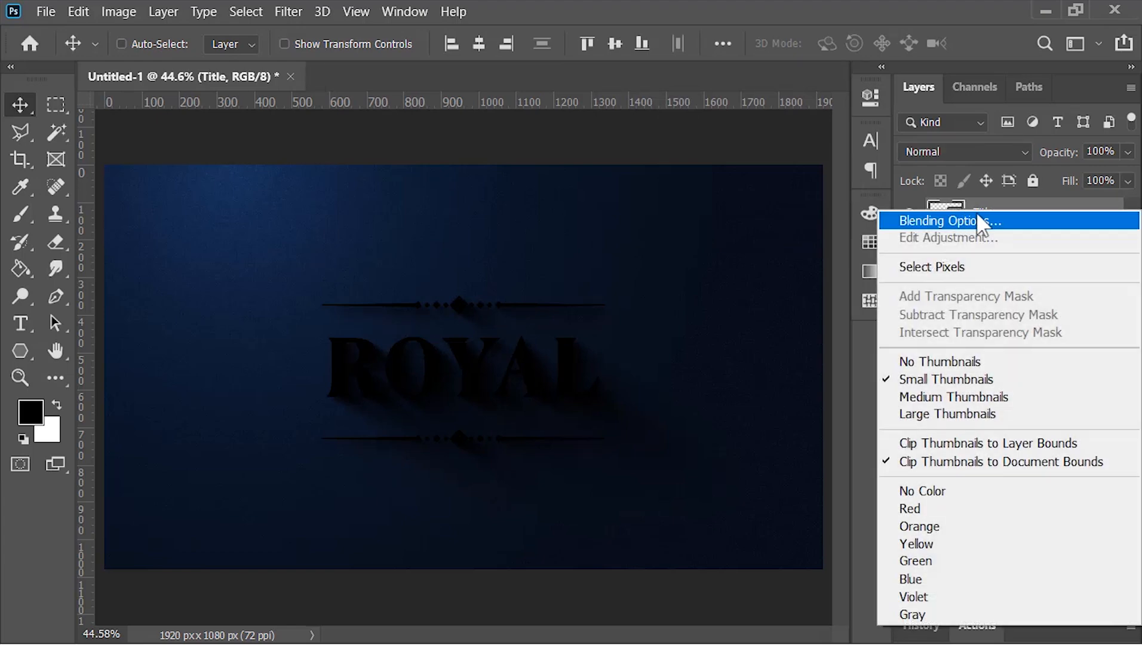
pyautogui.click(1037, 233)
pyautogui.moveTo(541, 55); pyautogui.dragTo(820, 16)
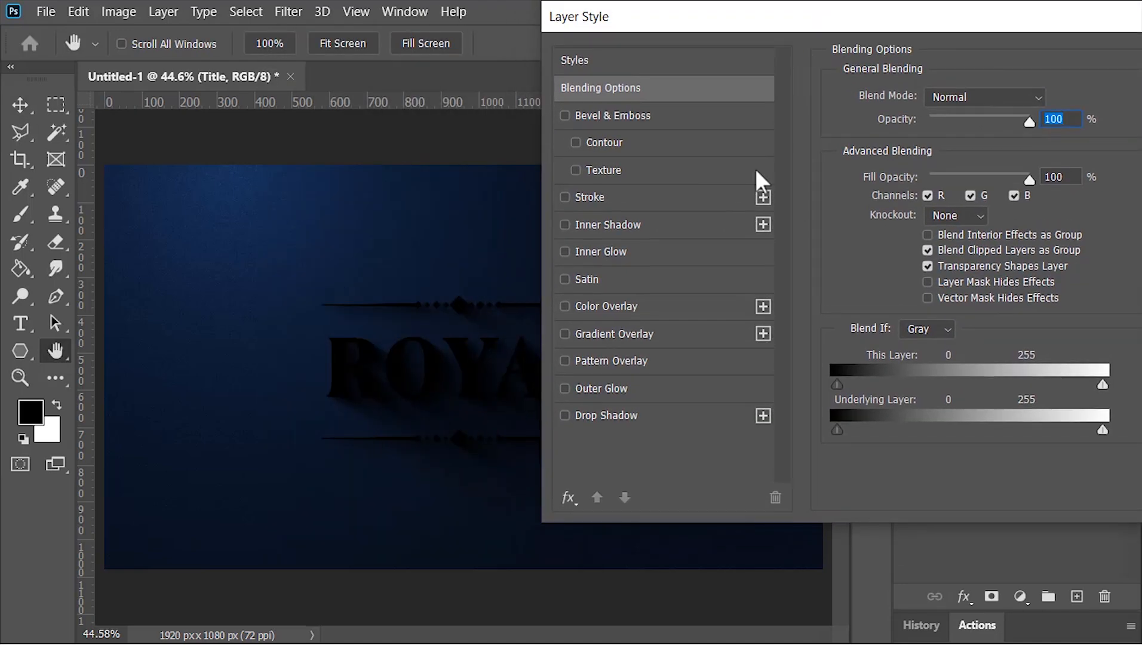
pyautogui.click(693, 328)
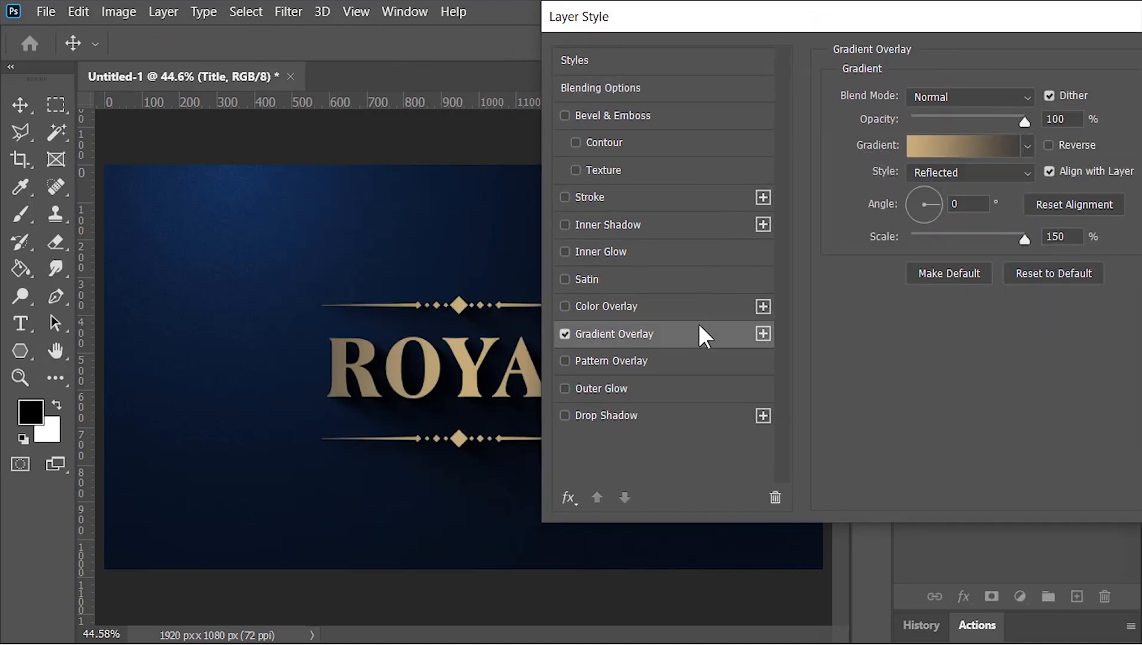
pyautogui.click(971, 148)
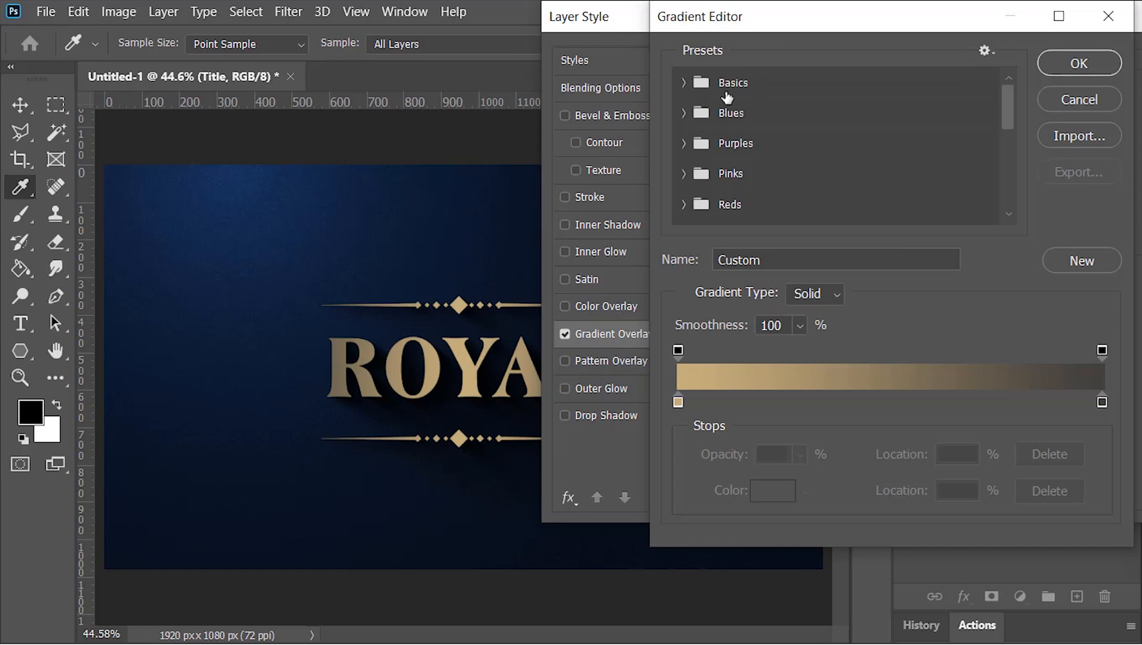
pyautogui.click(684, 84)
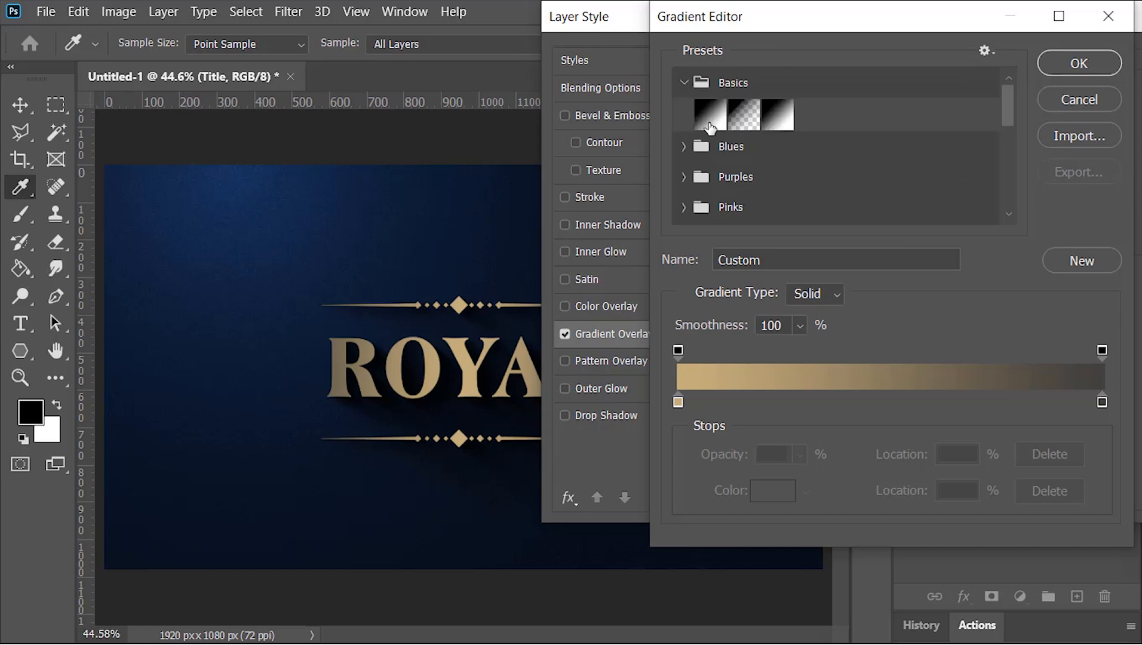
pyautogui.click(709, 125)
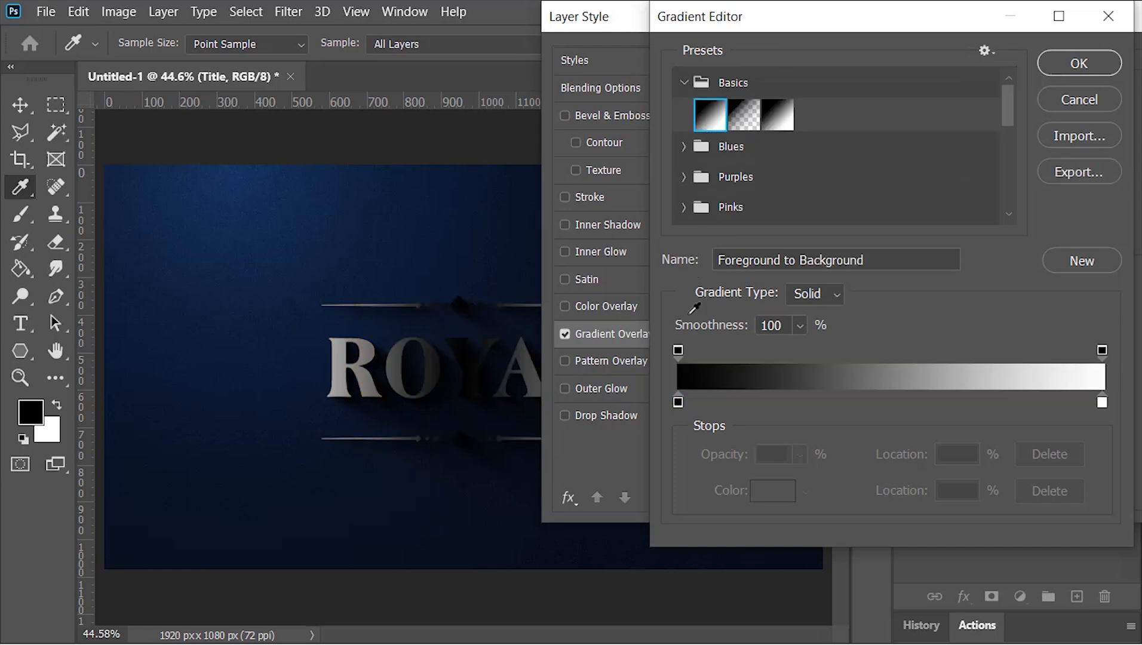
# - Set the gradient's starting color stop at 0% to a golden tan
pyautogui.click(677, 403)
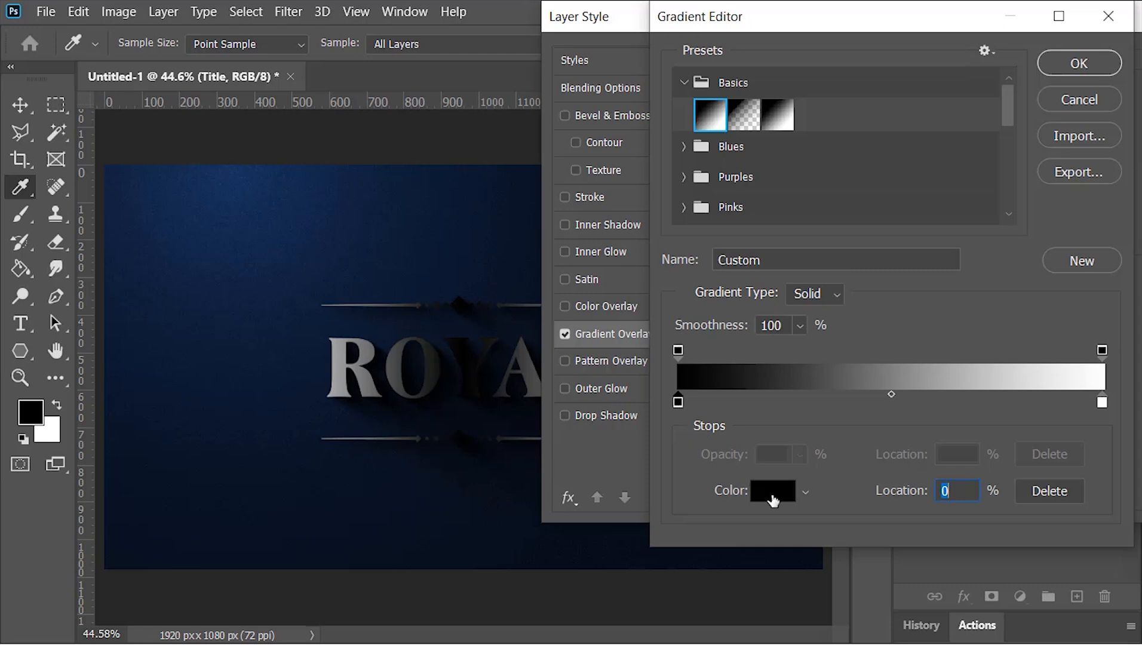
pyautogui.click(772, 491)
pyautogui.click(704, 133)
pyautogui.moveTo(876, 335); pyautogui.dragTo(879, 314)
pyautogui.click(1074, 63)
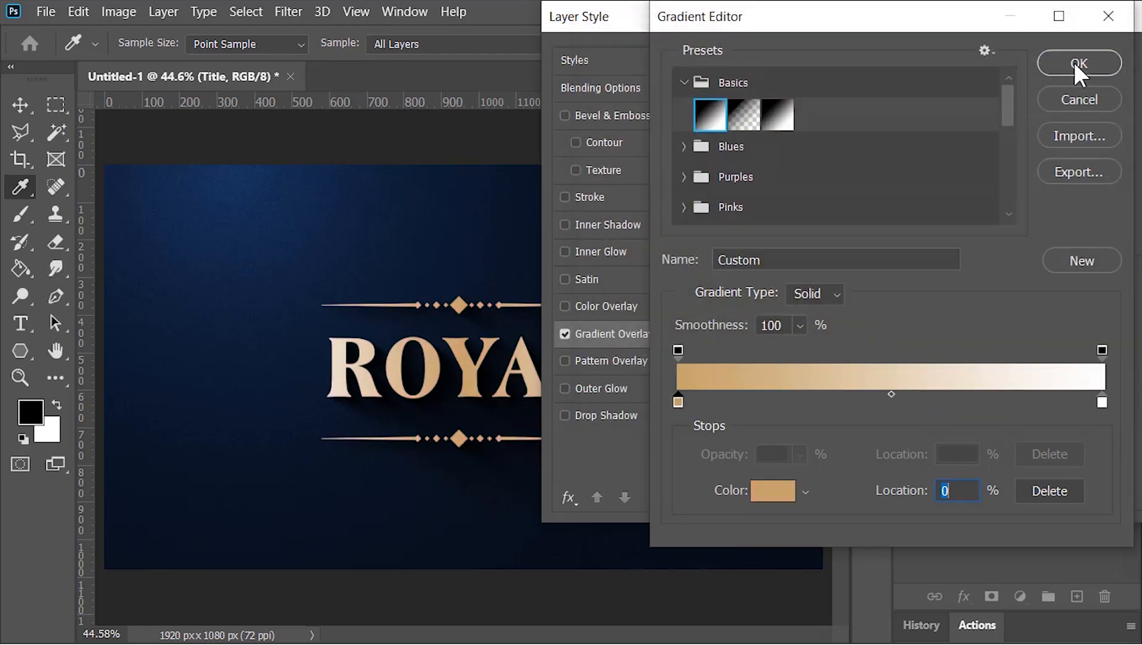
# - Set the gradient's end color stop at 100% to a dark brown and apply the edited gradient
pyautogui.click(1102, 402)
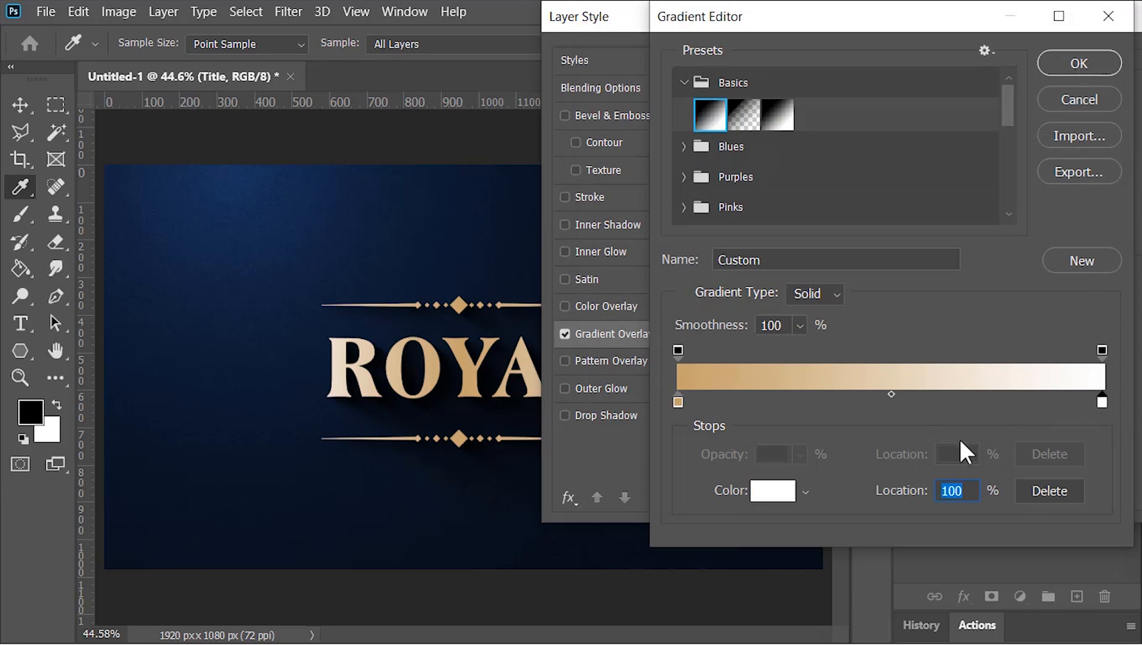
pyautogui.click(775, 491)
pyautogui.click(619, 287)
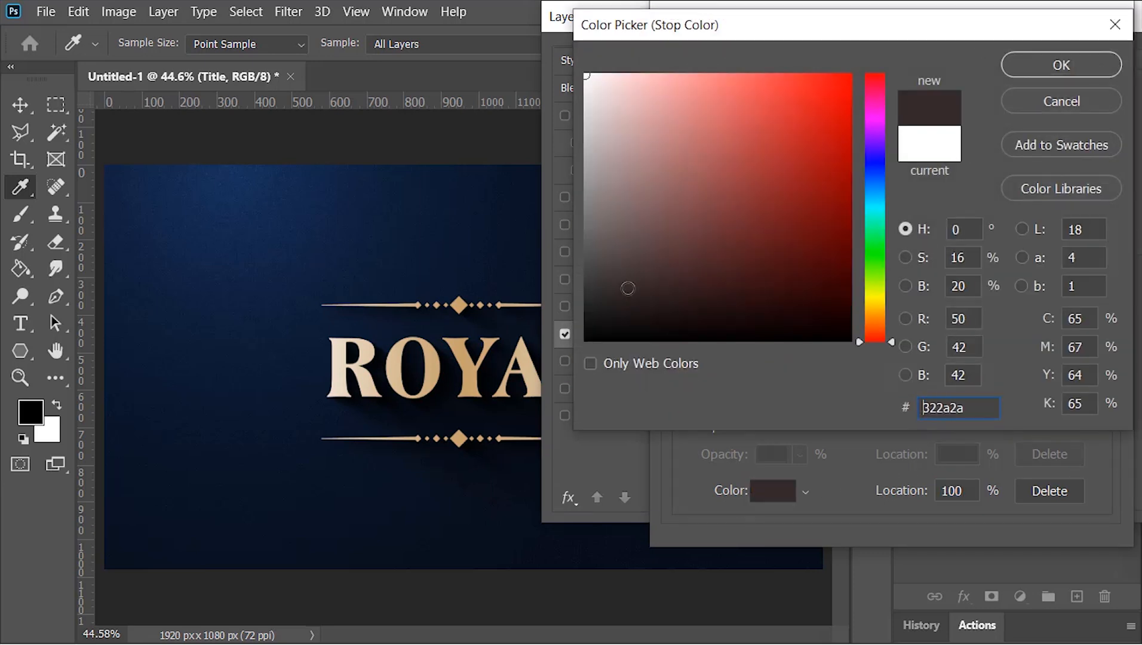
pyautogui.click(872, 320)
pyautogui.click(611, 295)
pyautogui.click(1063, 63)
pyautogui.click(1064, 60)
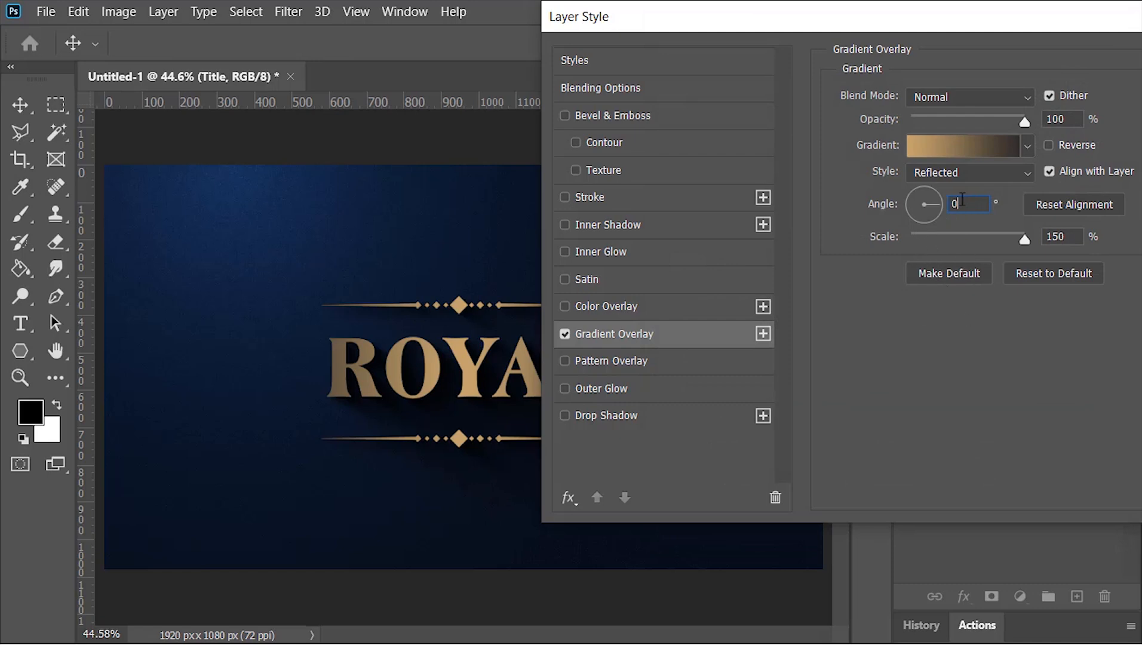
# - Add a Smooth Inner Bevel to the Title layer with 500% depth, 2 px size, 145° angle and 45° altitude
pyautogui.click(696, 113)
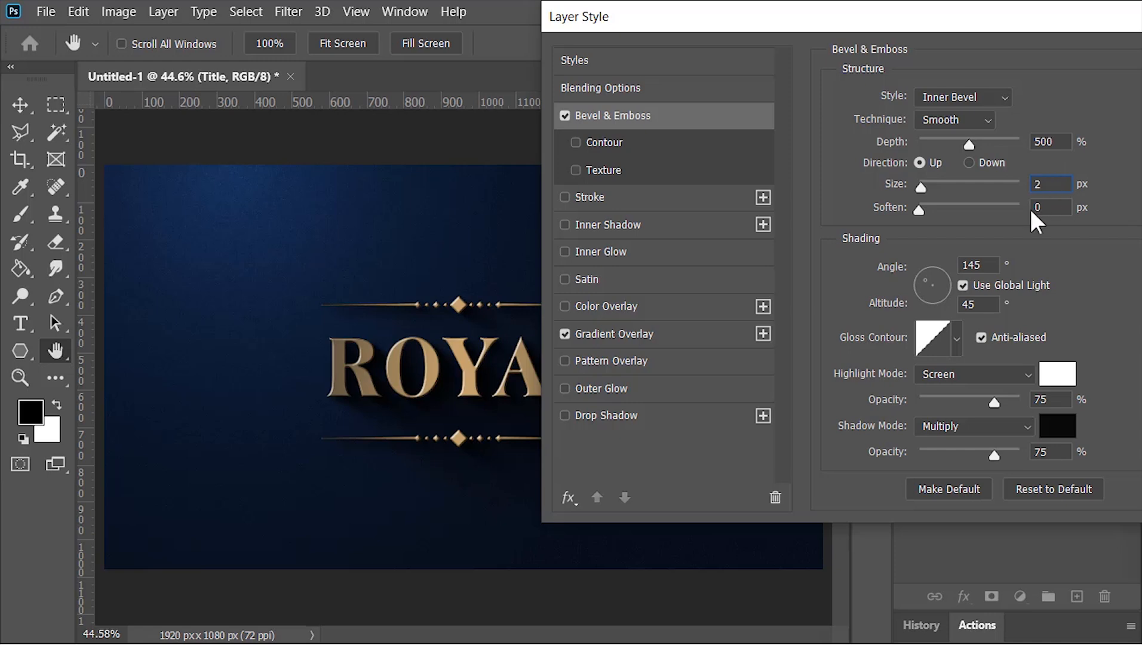
pyautogui.doubleClick(992, 259)
pyautogui.click(992, 303)
# - Add a Contour to the Title layer's bevel using the rounded stepped preset at 50% range, apply the style and collapse the effects list
pyautogui.click(615, 150)
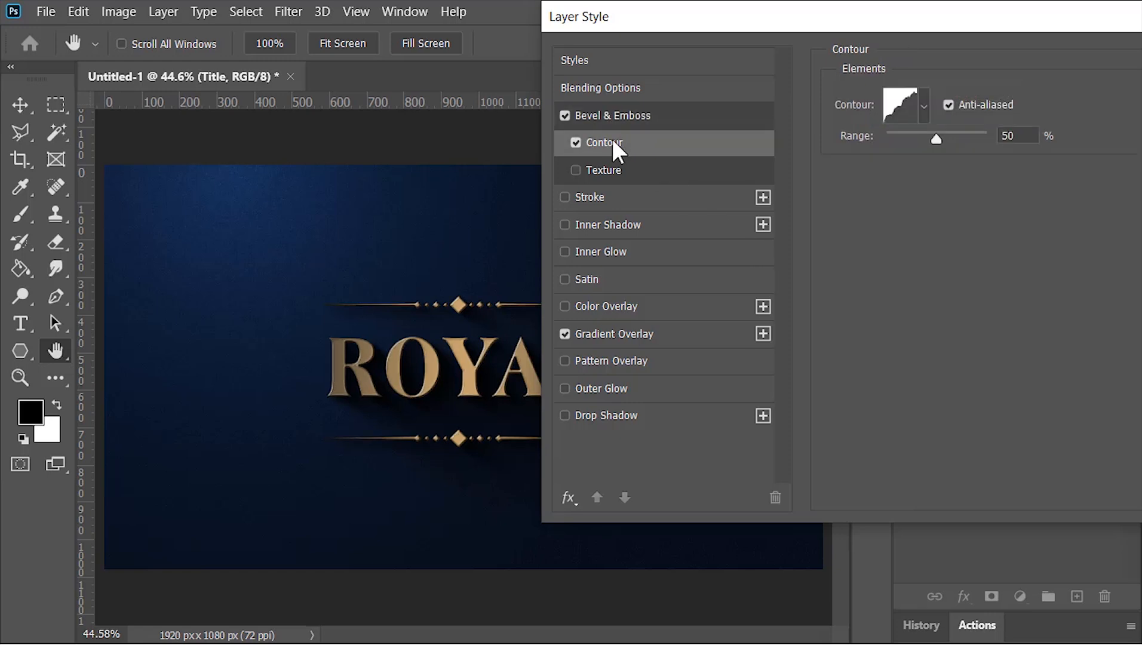
pyautogui.click(919, 106)
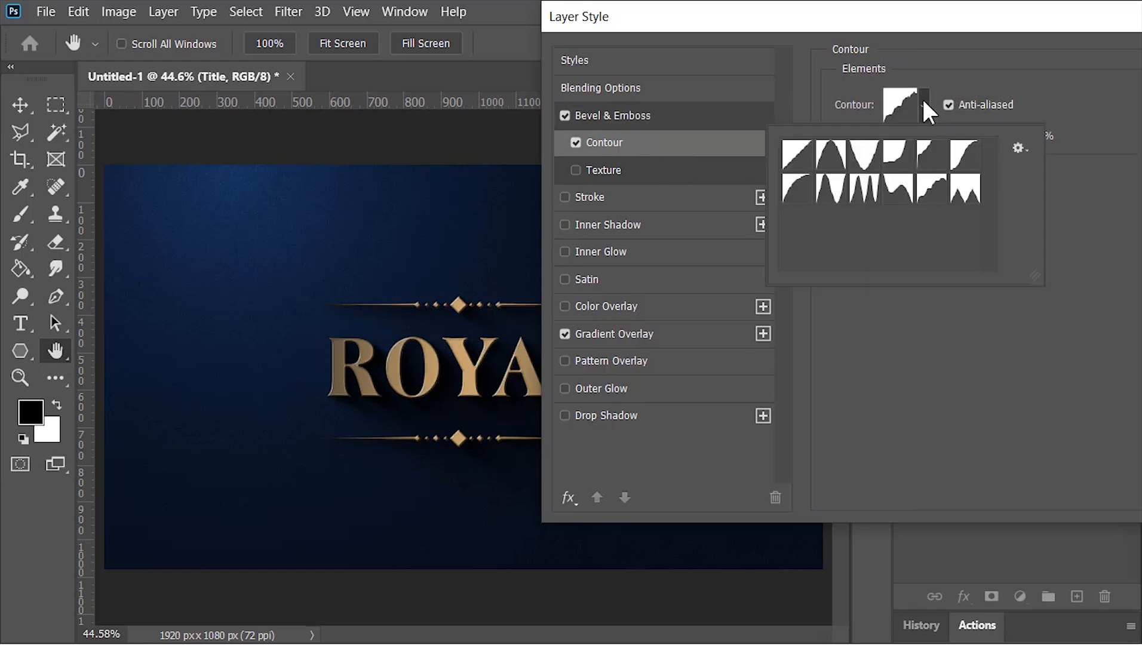
pyautogui.doubleClick(935, 201)
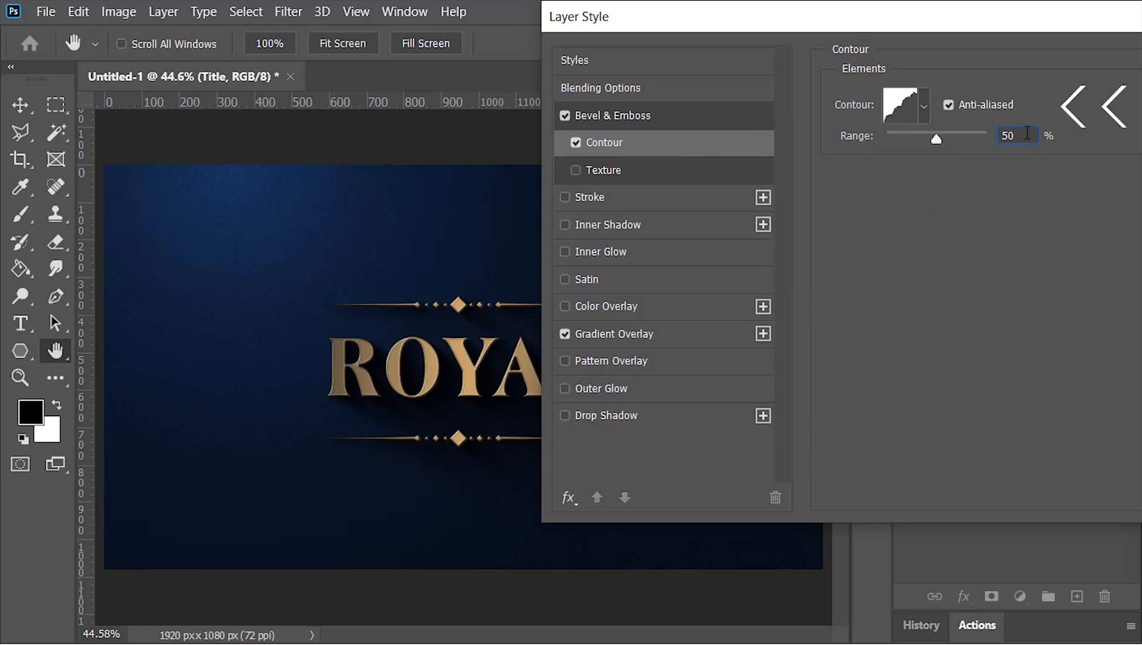
pyautogui.moveTo(1005, 23); pyautogui.dragTo(704, 52)
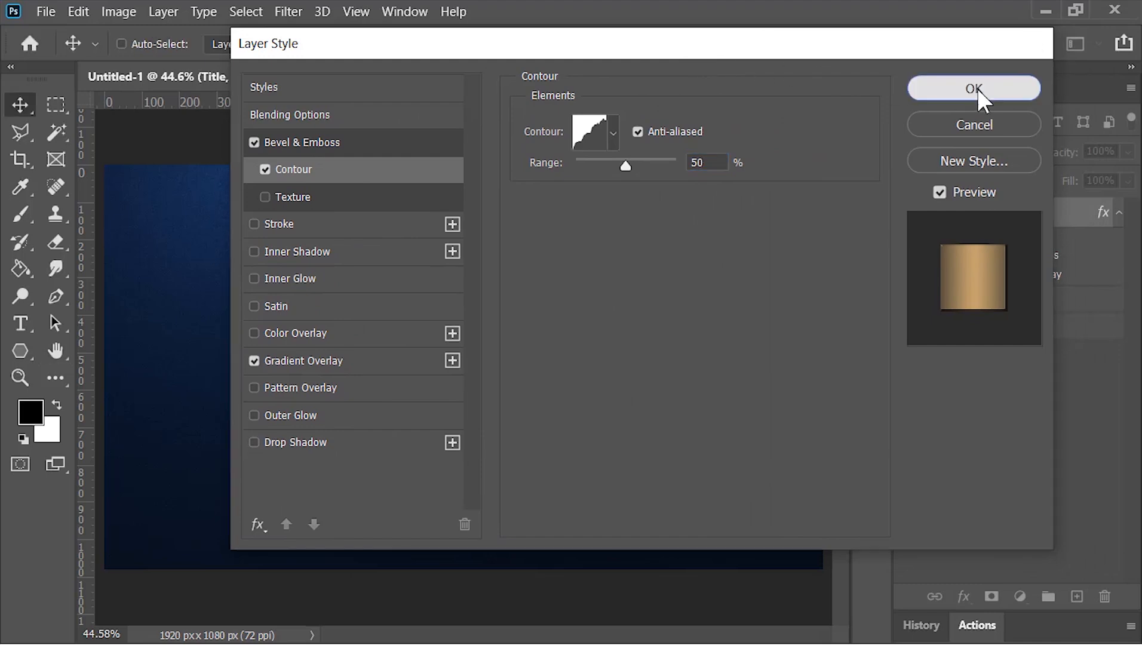
pyautogui.click(976, 89)
pyautogui.click(1119, 215)
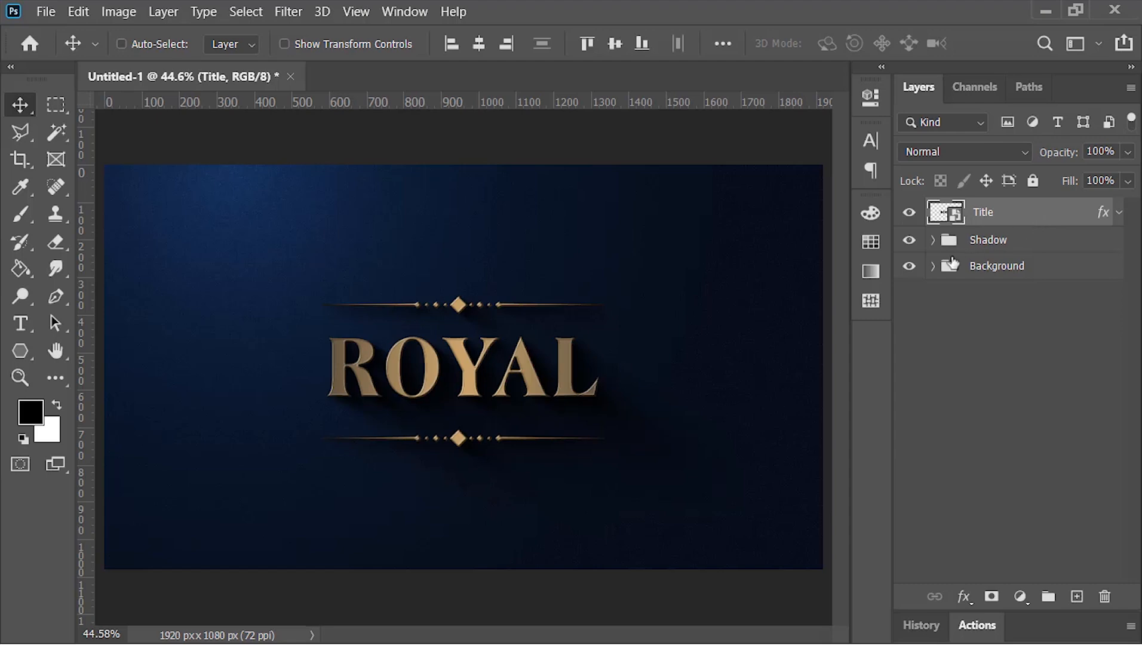
# - Reposition the Light layer's radial gradient so its glow falls in the canvas's upper right, and collapse the Background group
pyautogui.click(932, 266)
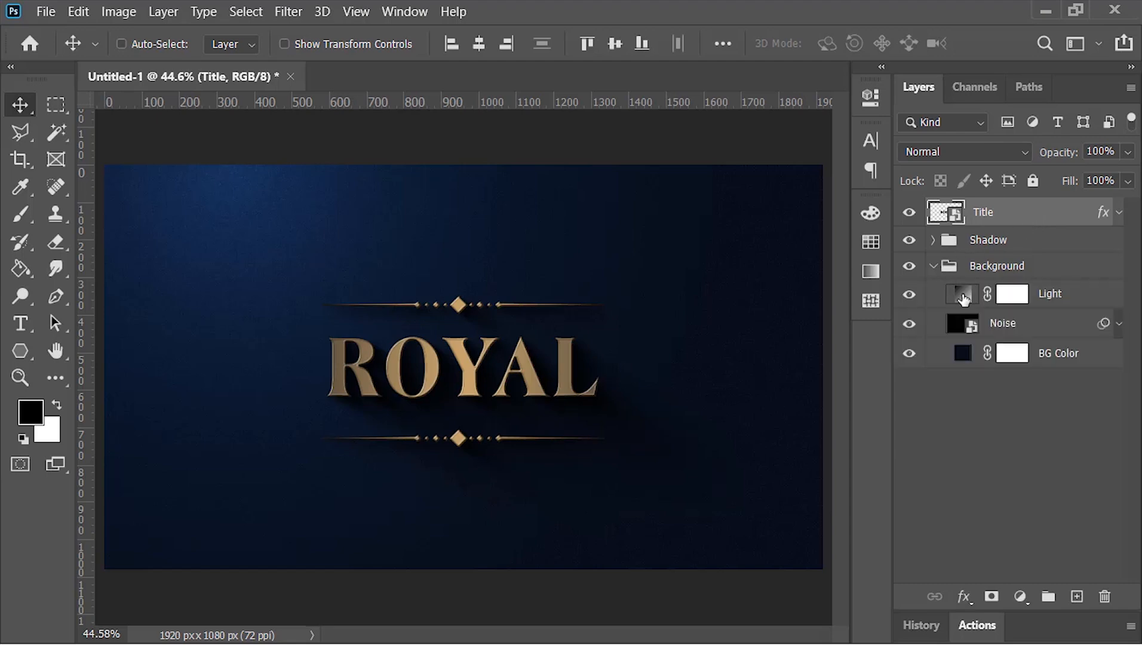
pyautogui.doubleClick(963, 294)
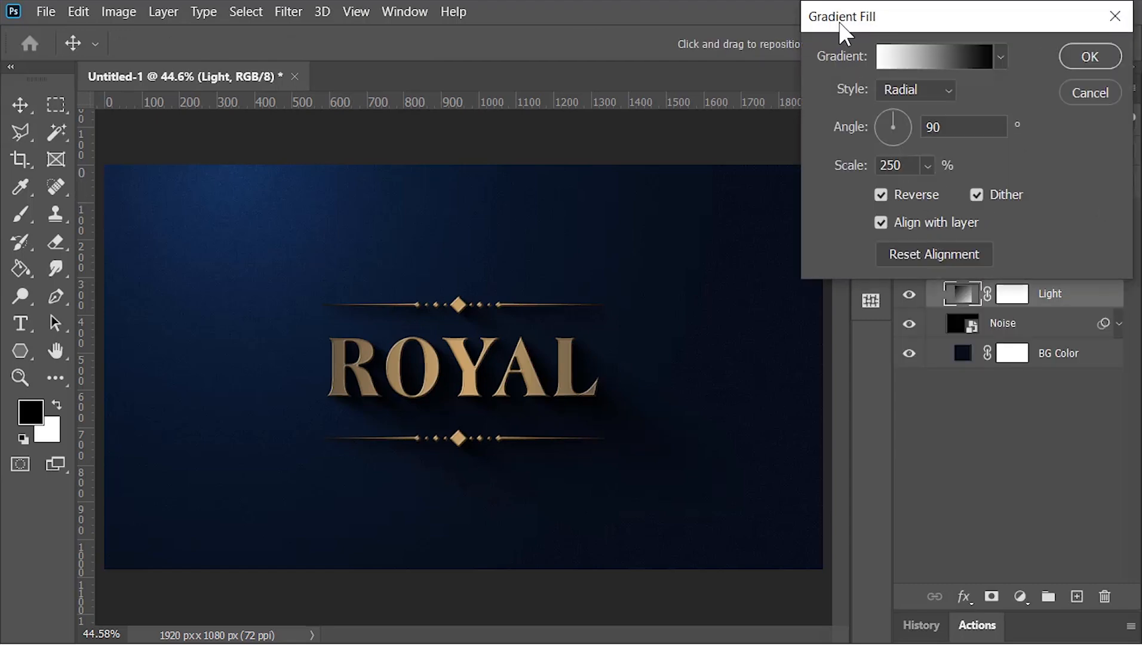
pyautogui.moveTo(838, 22); pyautogui.dragTo(936, 54)
pyautogui.moveTo(183, 214); pyautogui.dragTo(668, 225)
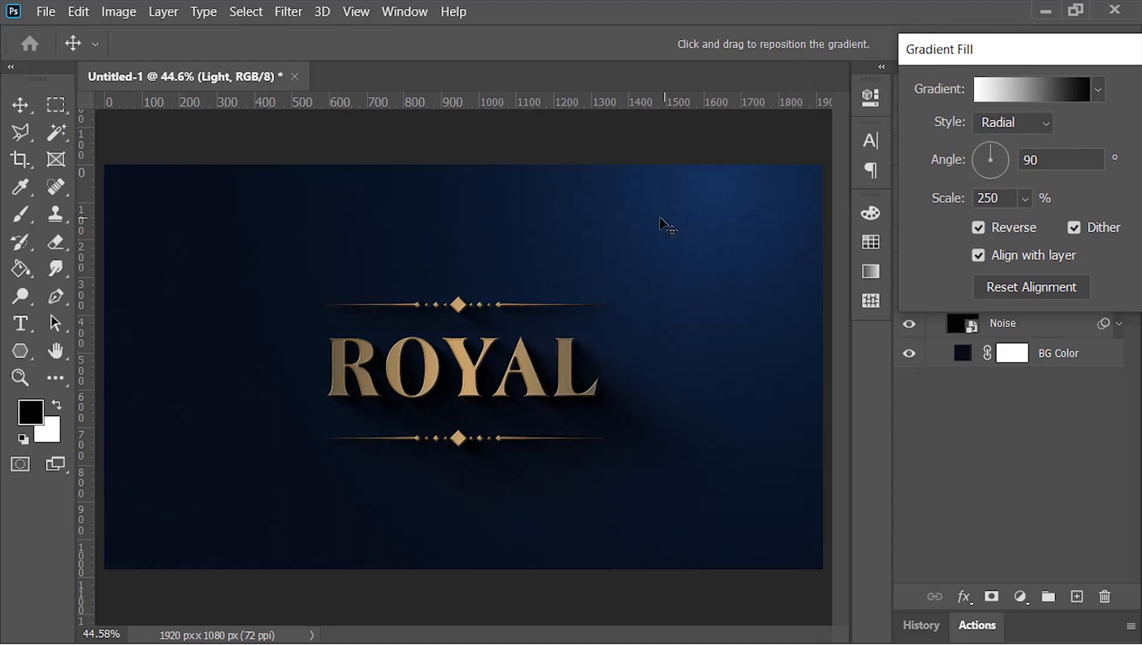
pyautogui.moveTo(979, 52); pyautogui.dragTo(903, 63)
pyautogui.click(1082, 94)
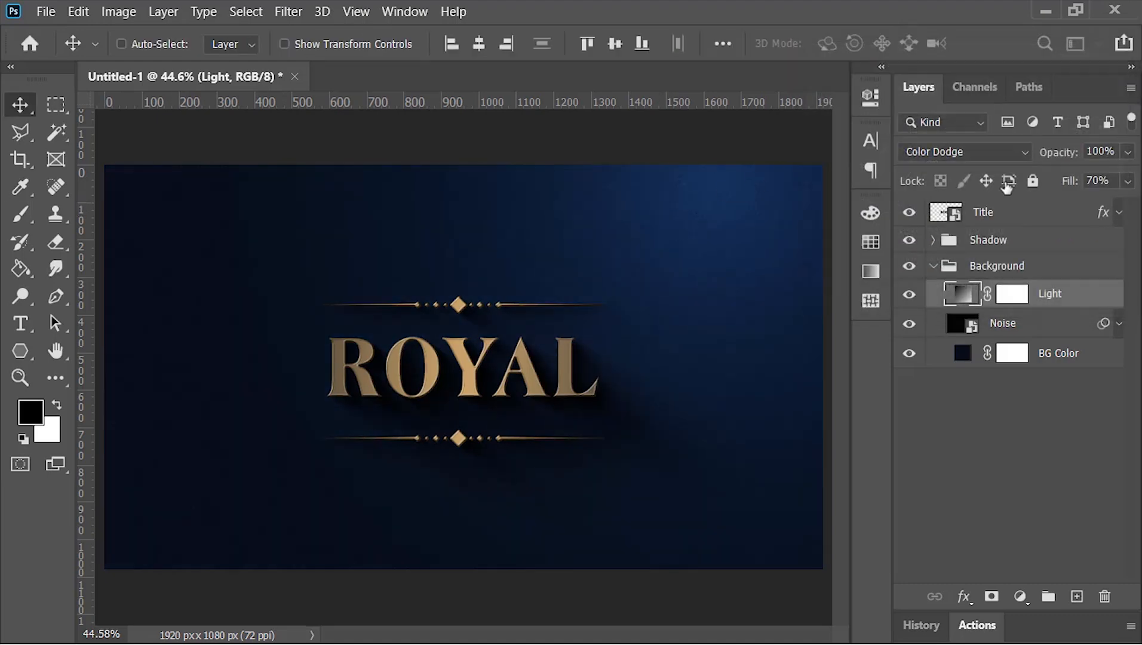
pyautogui.click(933, 266)
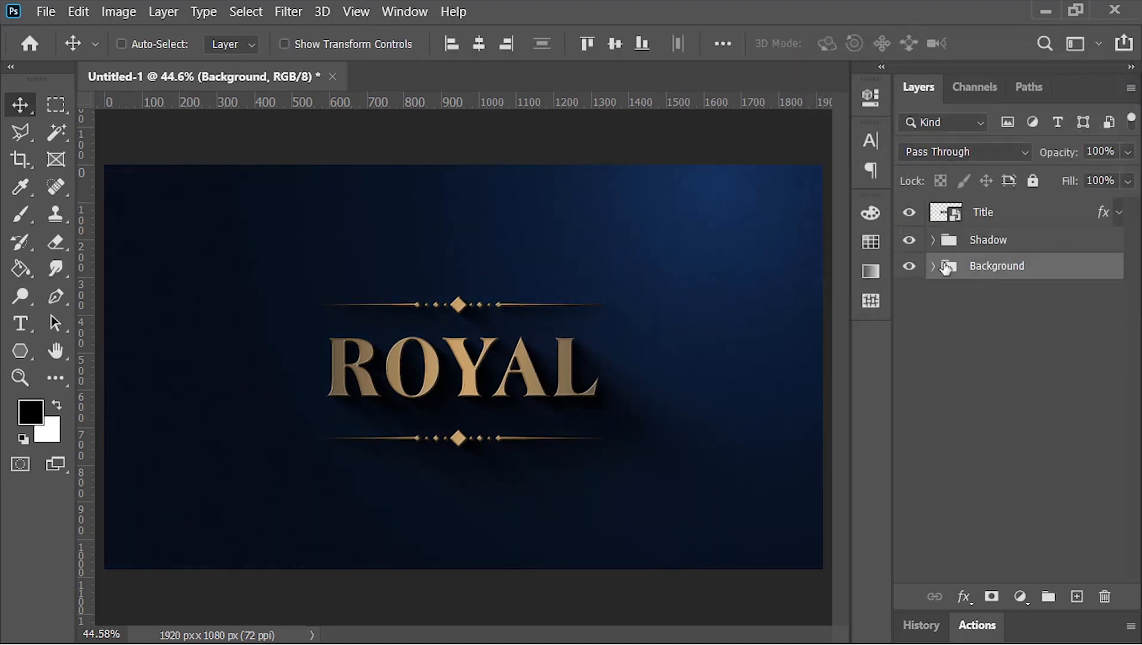
# - Set the document's Global Light to a 45° angle and 45° altitude
pyautogui.click(985, 241)
pyautogui.click(163, 12)
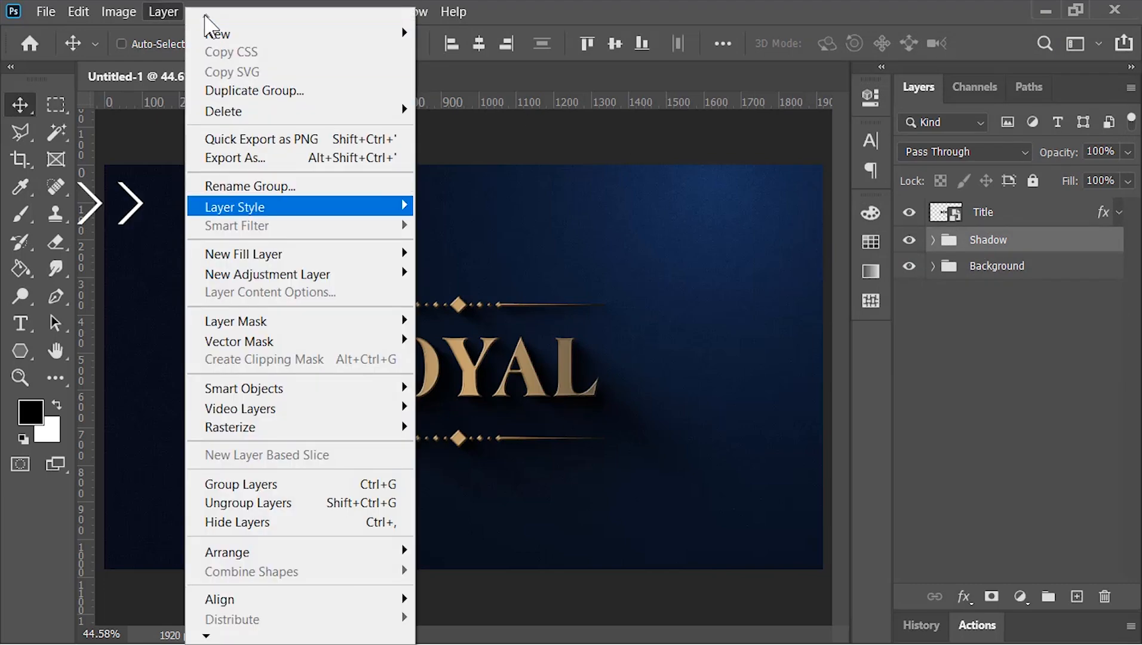
pyautogui.click(498, 496)
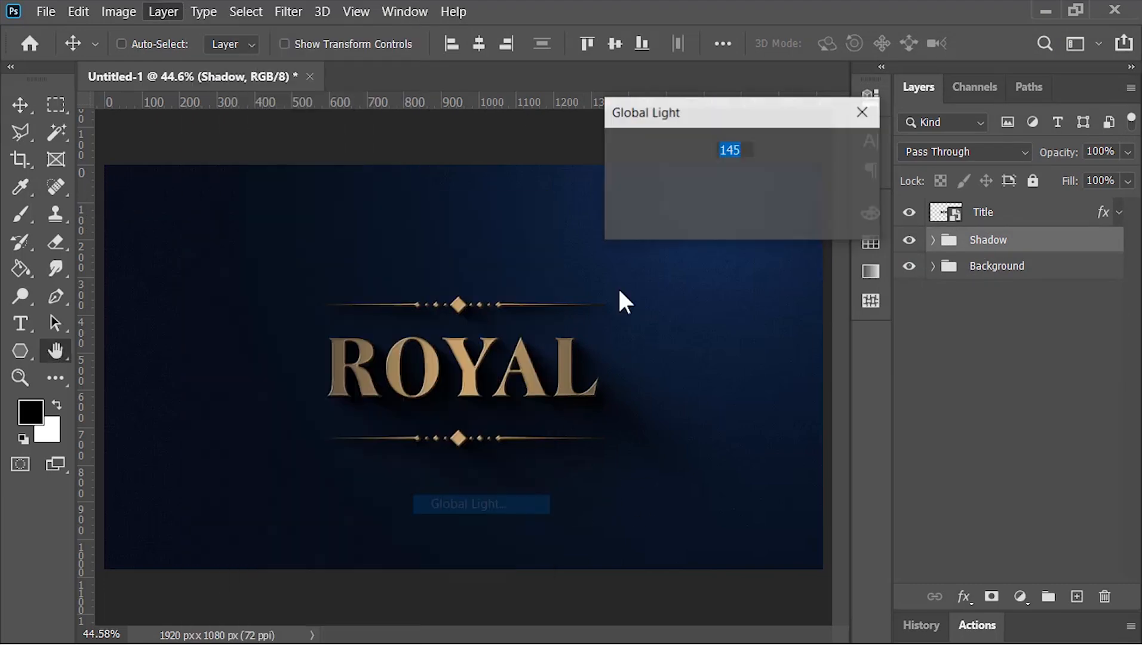
pyautogui.moveTo(690, 163)
pyautogui.mouseDown()
pyautogui.moveTo(703, 177)
pyautogui.moveTo(680, 193)
pyautogui.moveTo(684, 160)
pyautogui.moveTo(699, 161)
pyautogui.mouseUp()
pyautogui.write('45')
pyautogui.press('Tab')
pyautogui.write('45')
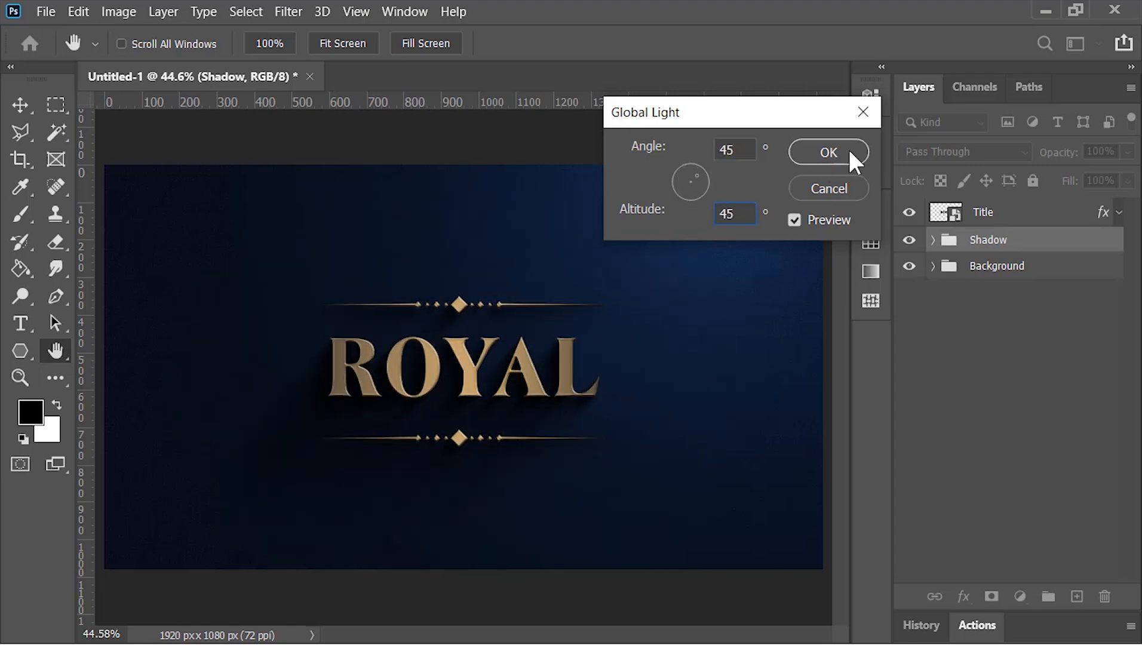
pyautogui.click(849, 153)
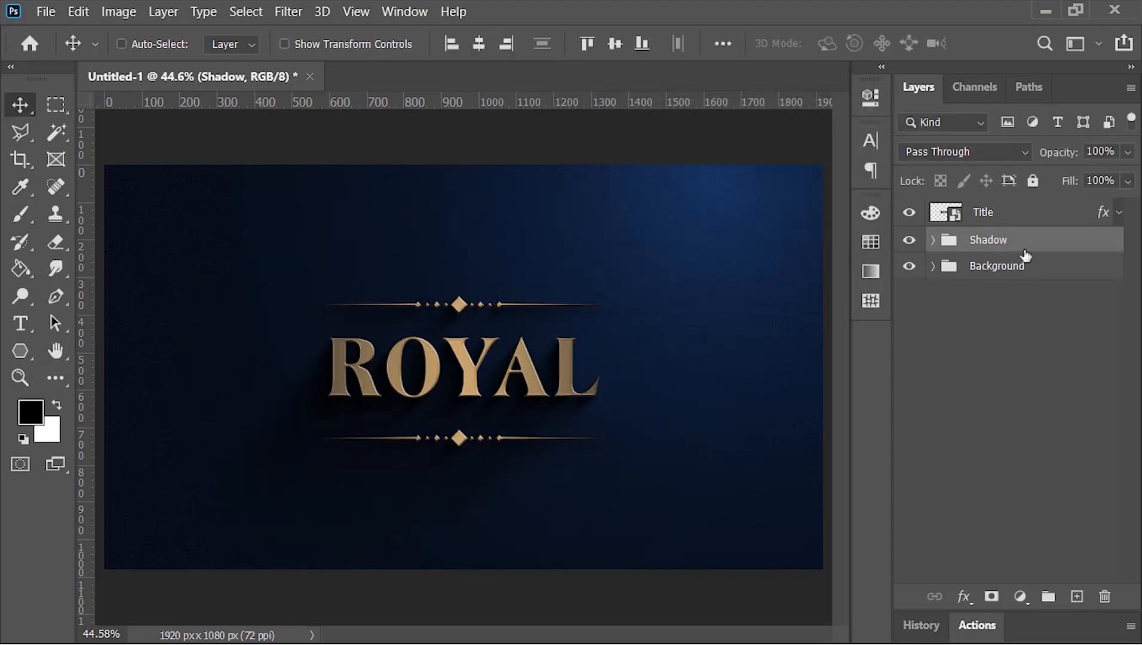
# - Open the Title smart object's contents and replace the ROYAL text with a person's first name in capitals
pyautogui.click(994, 215)
pyautogui.doubleClick(946, 215)
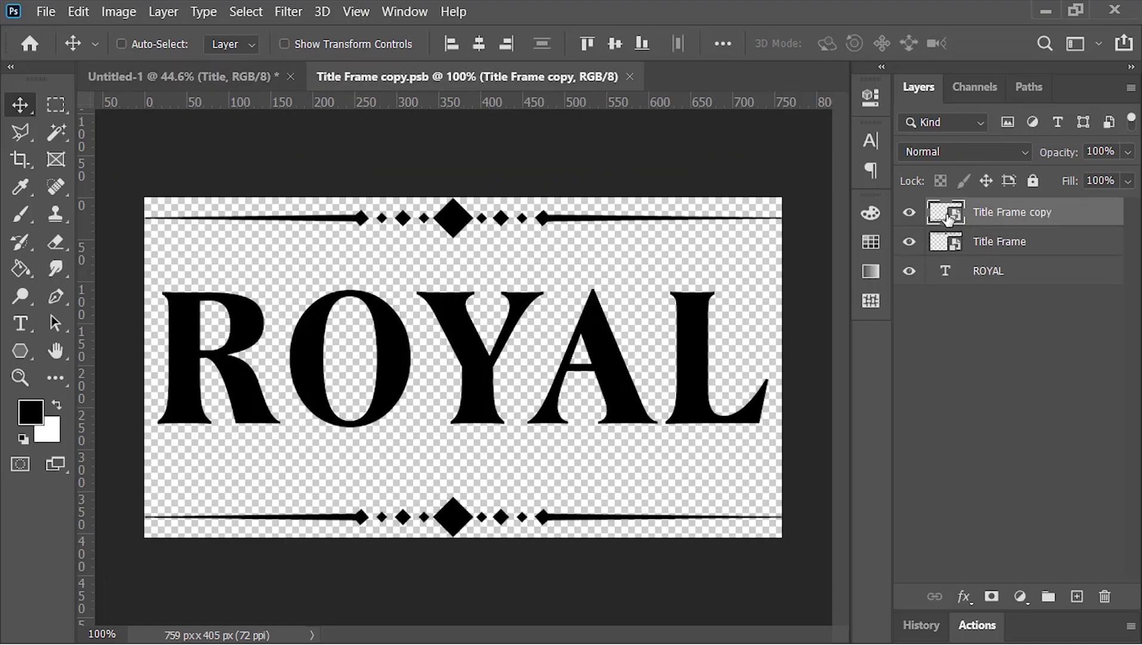
pyautogui.doubleClick(947, 272)
pyautogui.write('WAQAS')
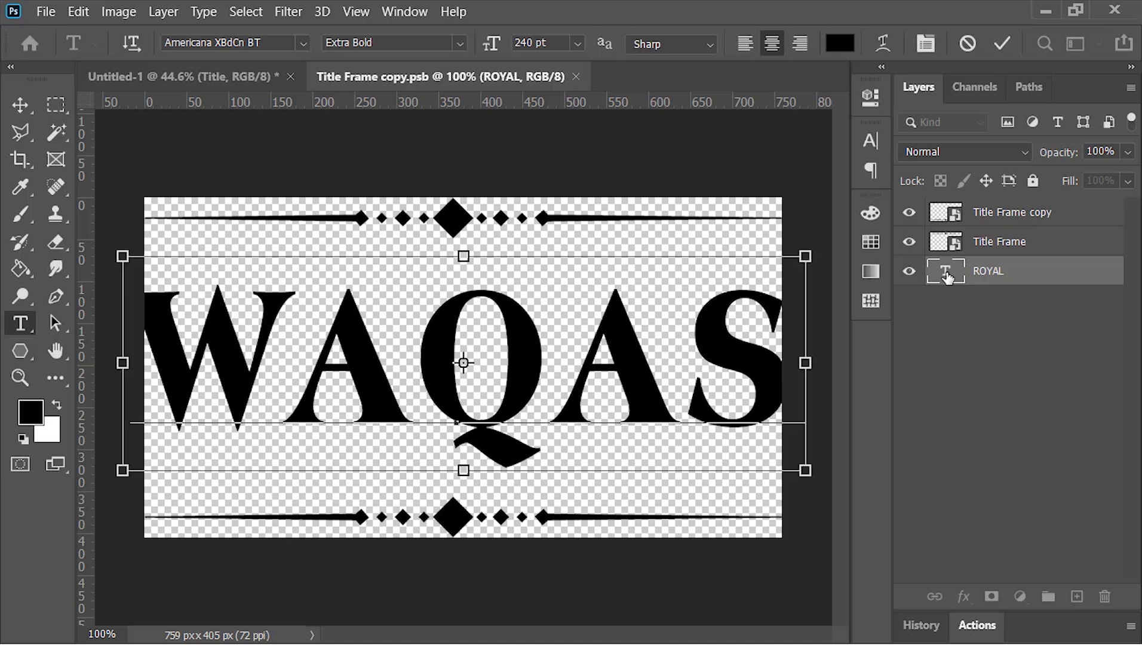
pyautogui.hotkey('ctrl', 'Return')
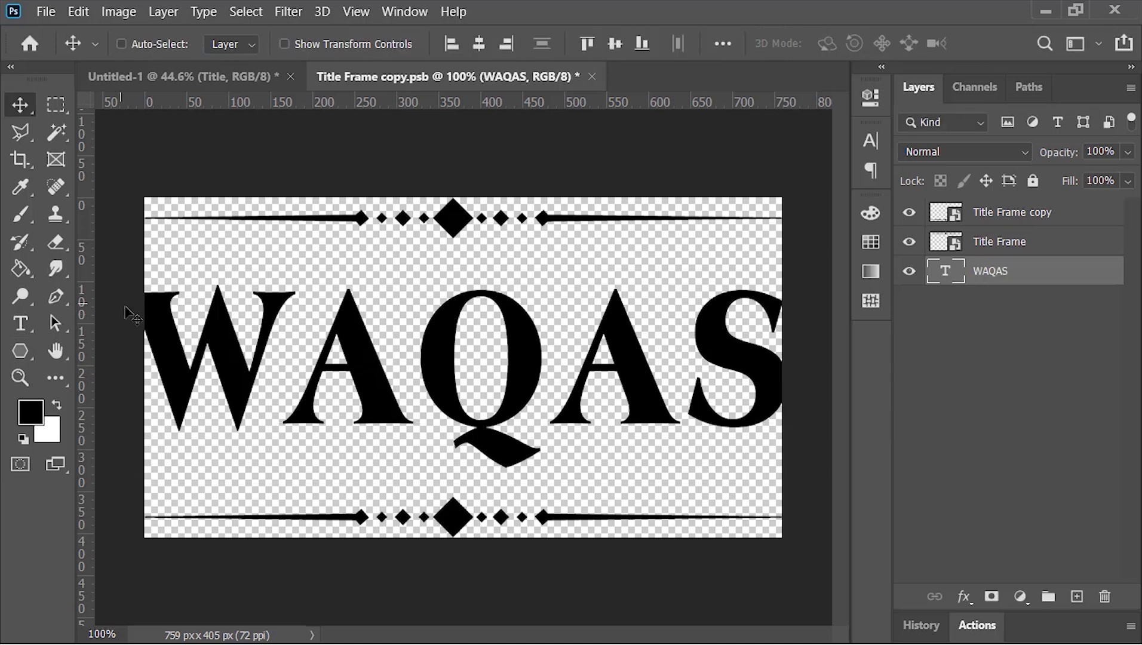
# - Reveal all of the clipped text in the smart object document, and save and close it to update the title
pyautogui.click(119, 12)
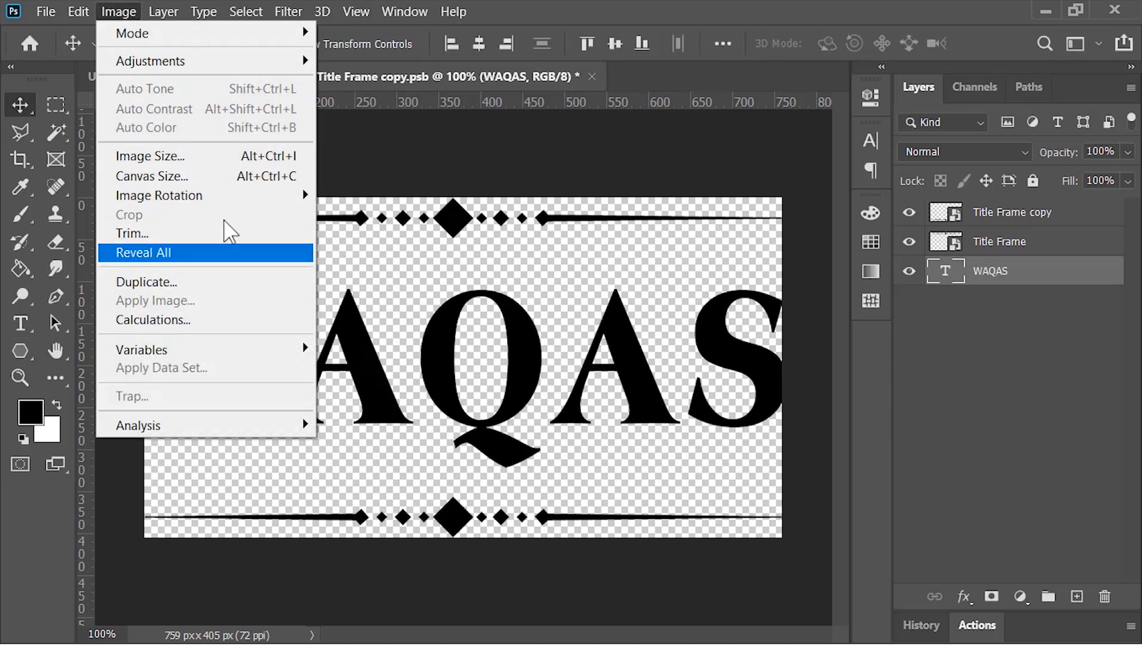
pyautogui.click(244, 256)
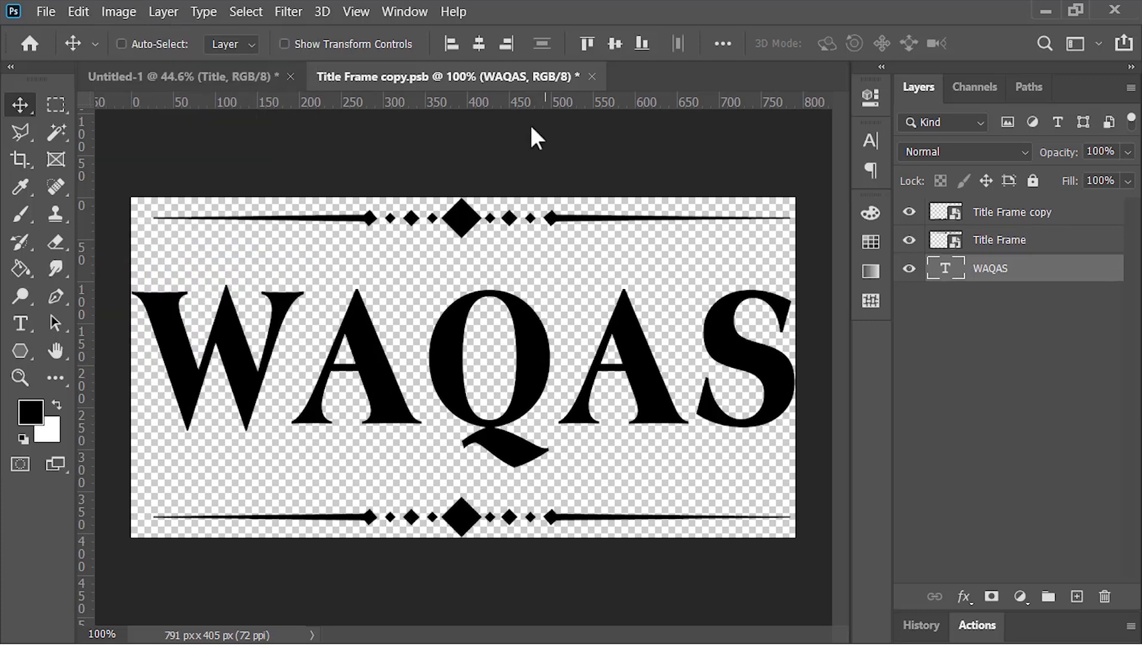
pyautogui.click(591, 77)
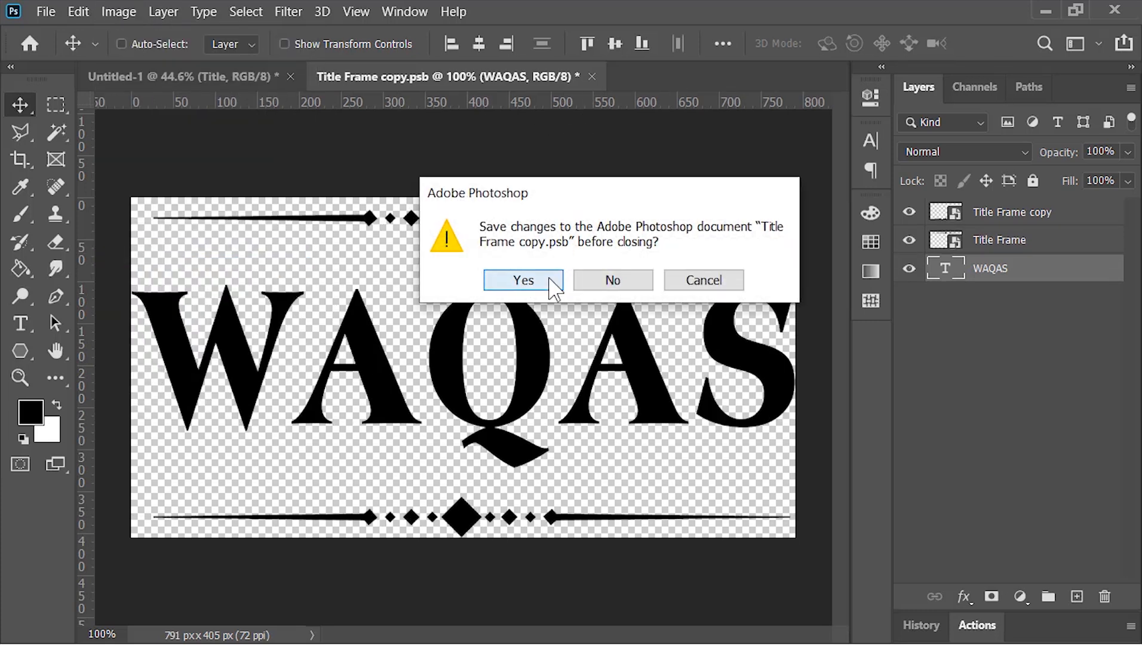
pyautogui.click(523, 280)
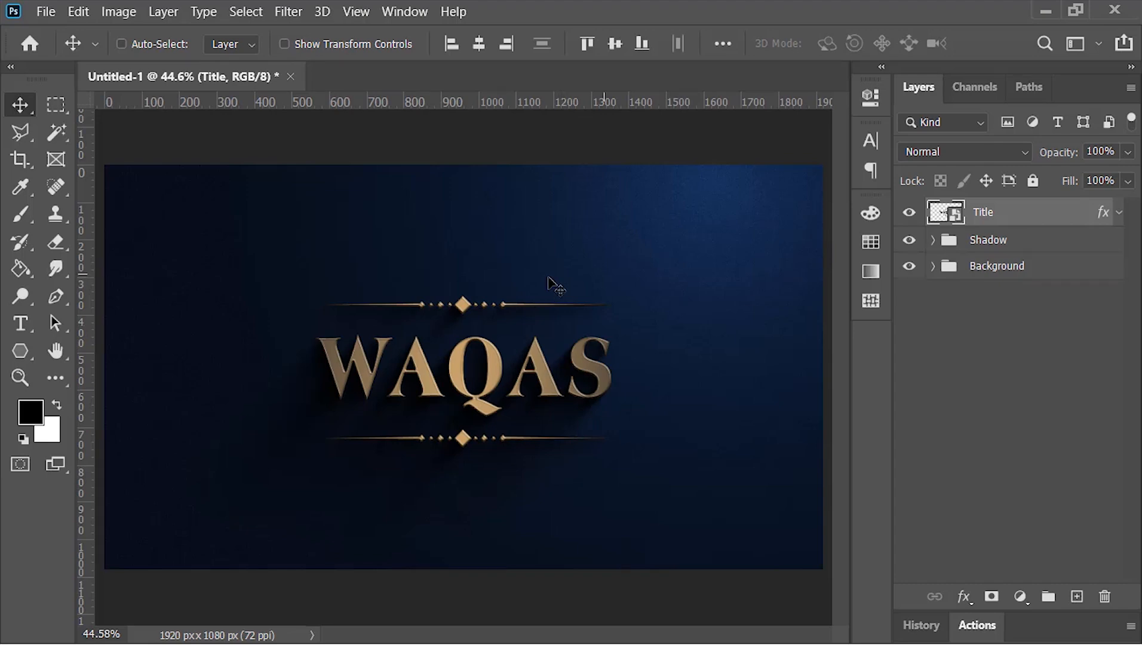
# - Recolor the BG Color fill layer in the Background group, trying a dark teal and adjusting its hue and shade
pyautogui.click(932, 266)
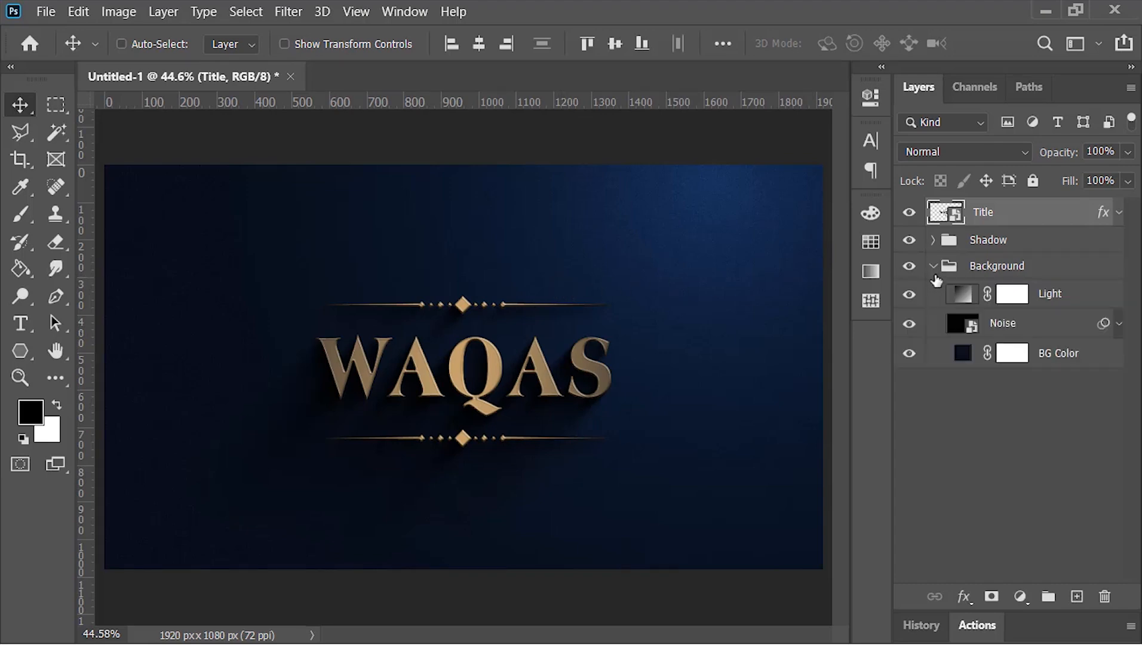
pyautogui.doubleClick(960, 353)
pyautogui.click(876, 203)
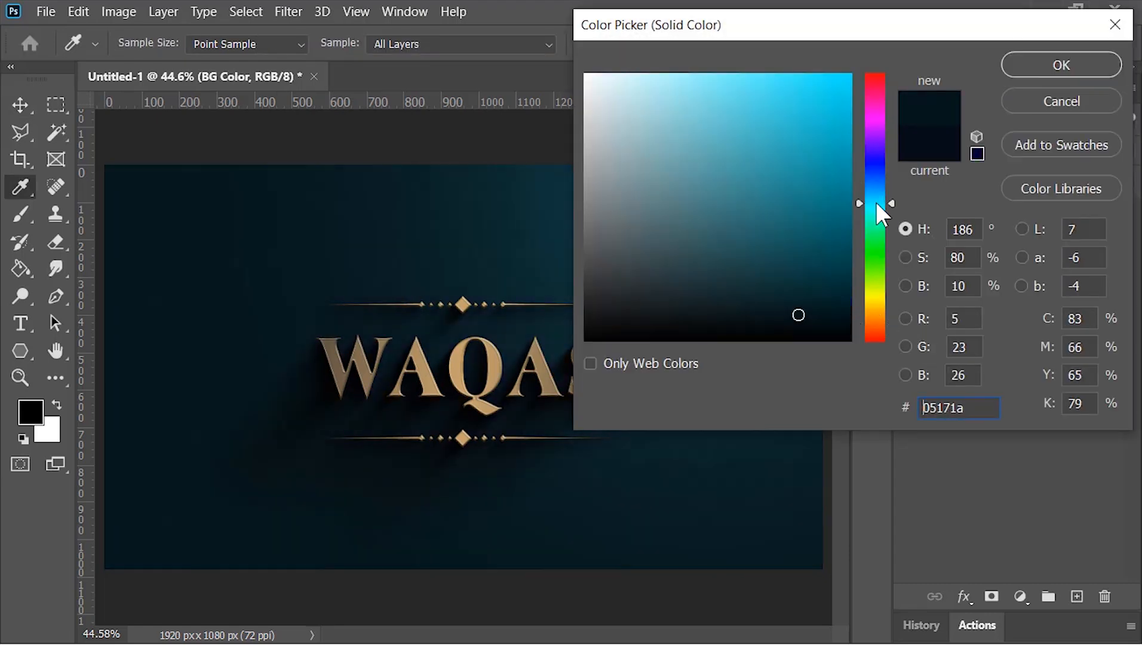
pyautogui.moveTo(875, 202); pyautogui.dragTo(875, 179)
pyautogui.moveTo(755, 296); pyautogui.dragTo(599, 323)
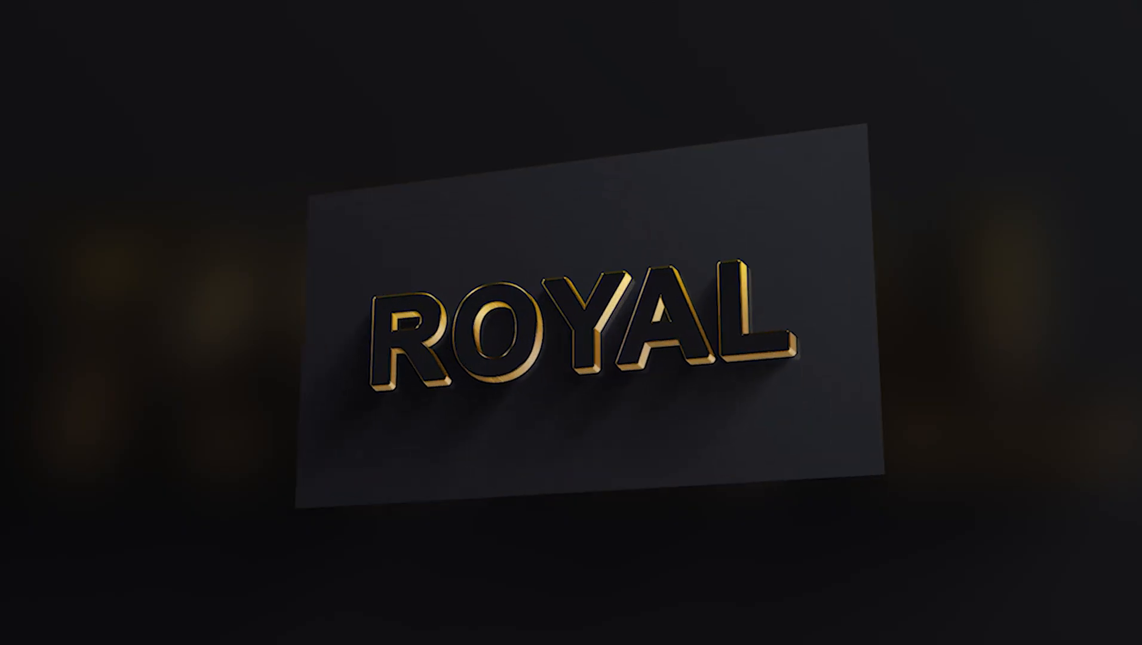